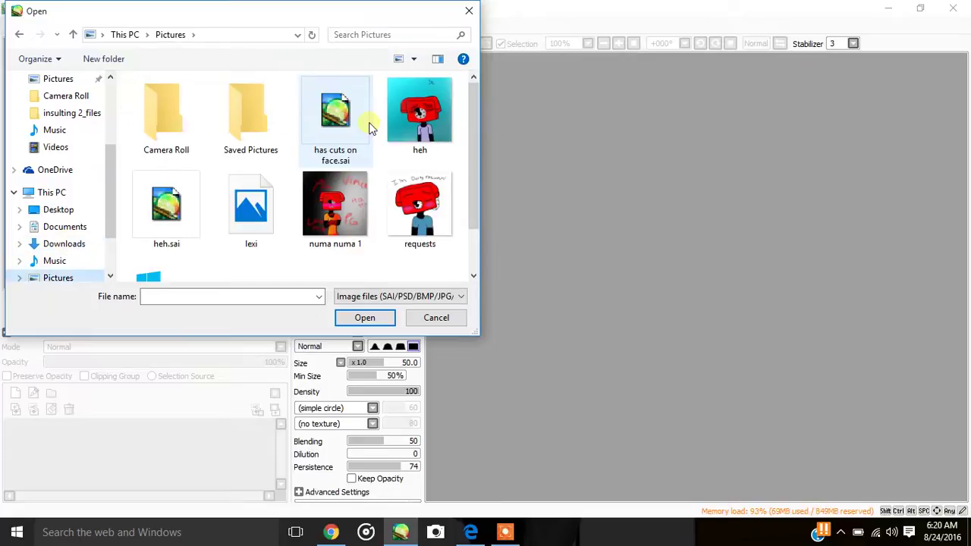
# Open balloon boy.jpg from the OneDrive Pictures folder
pyautogui.moveTo(471, 183); pyautogui.dragTo(83, 161)
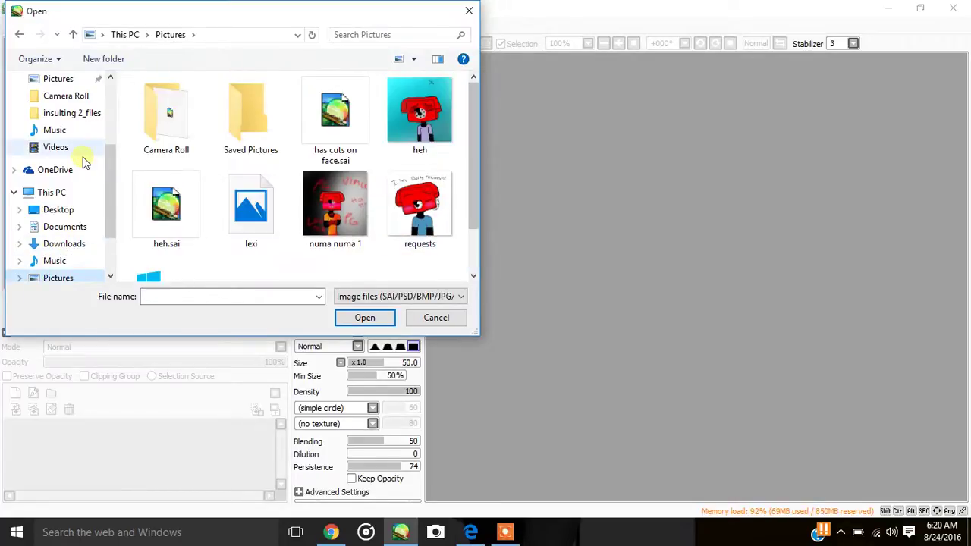
pyautogui.scroll(2, 105, 111)
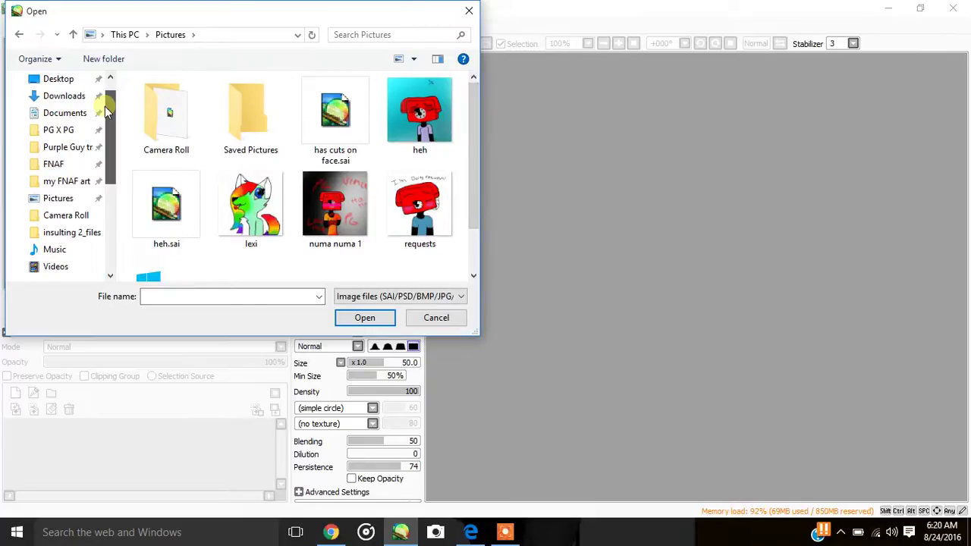
pyautogui.moveTo(105, 106); pyautogui.dragTo(104, 92)
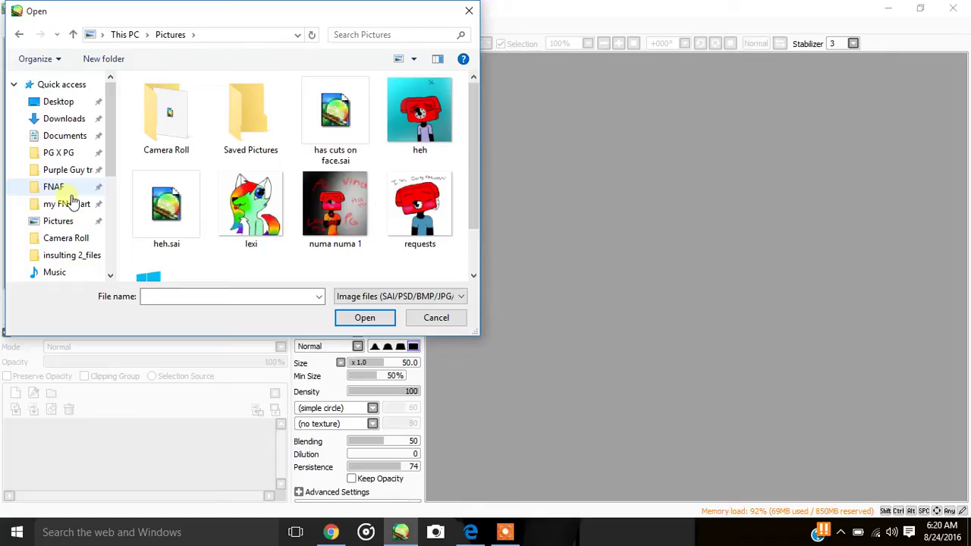
pyautogui.click(58, 220)
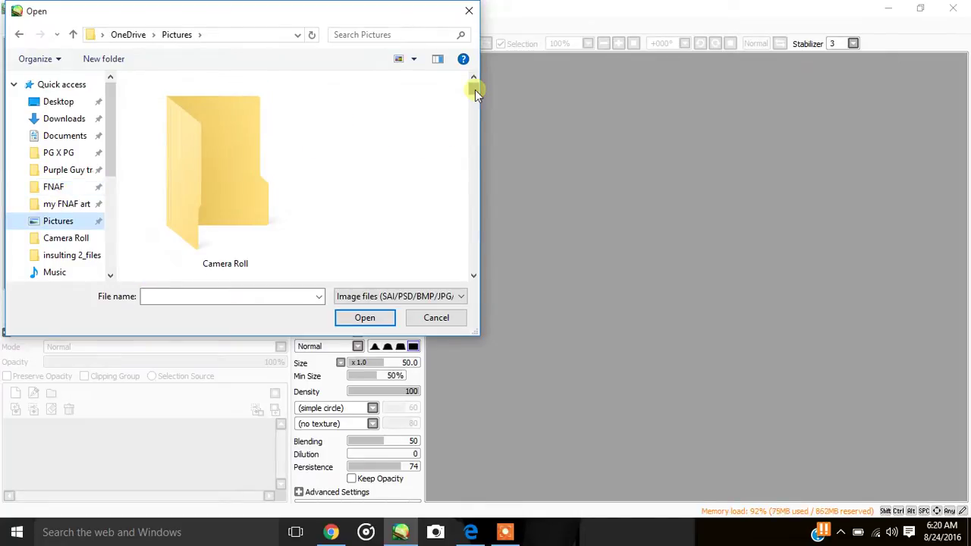
pyautogui.moveTo(475, 90); pyautogui.dragTo(472, 111)
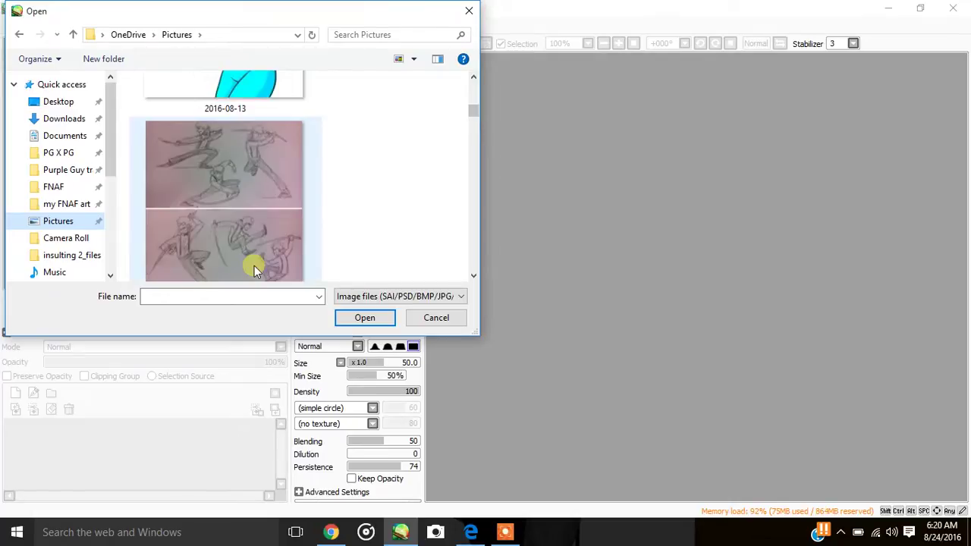
pyautogui.write('ba')
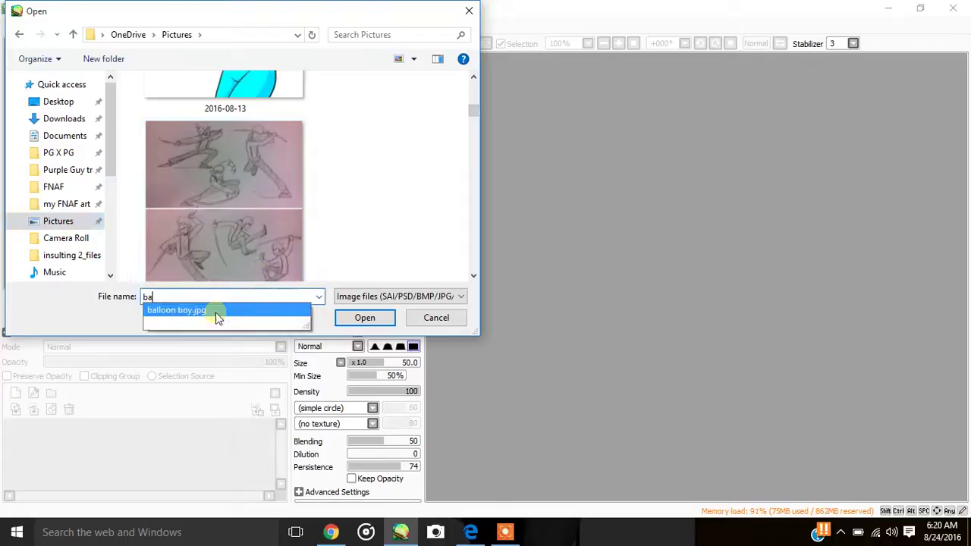
pyautogui.click(216, 313)
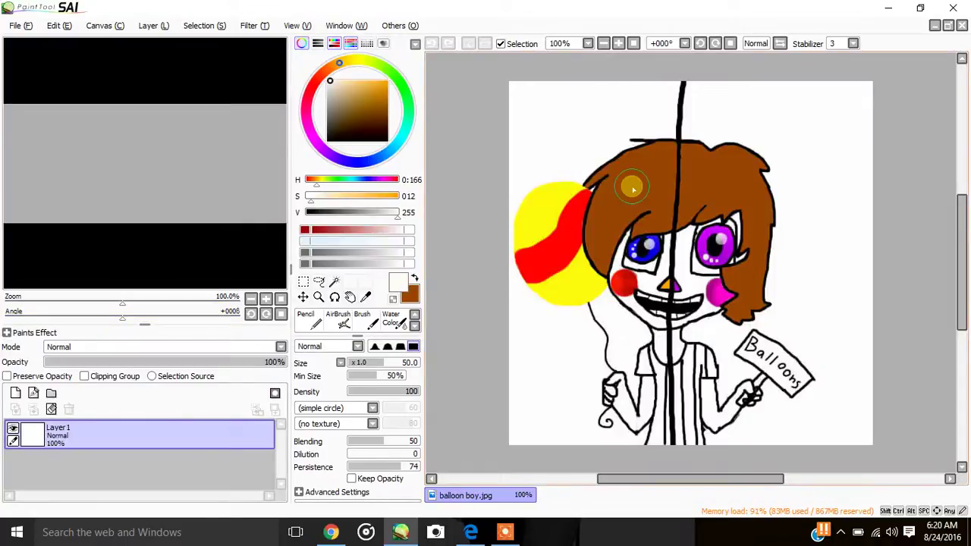
# Select the shirt sleeve on the balloon side of the character with the SelPen at size 5
pyautogui.moveTo(615, 247); pyautogui.dragTo(647, 307)
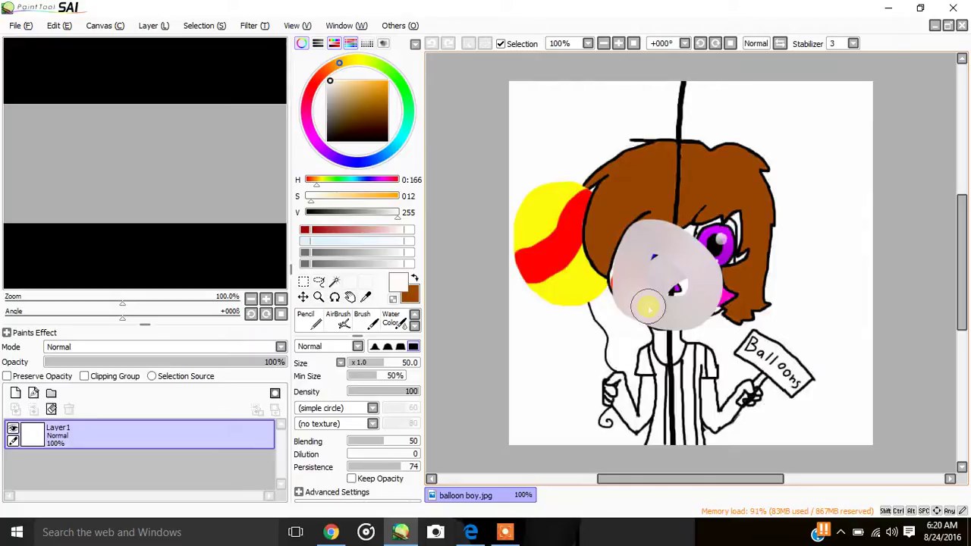
pyautogui.hotkey('ctrl', 'z')
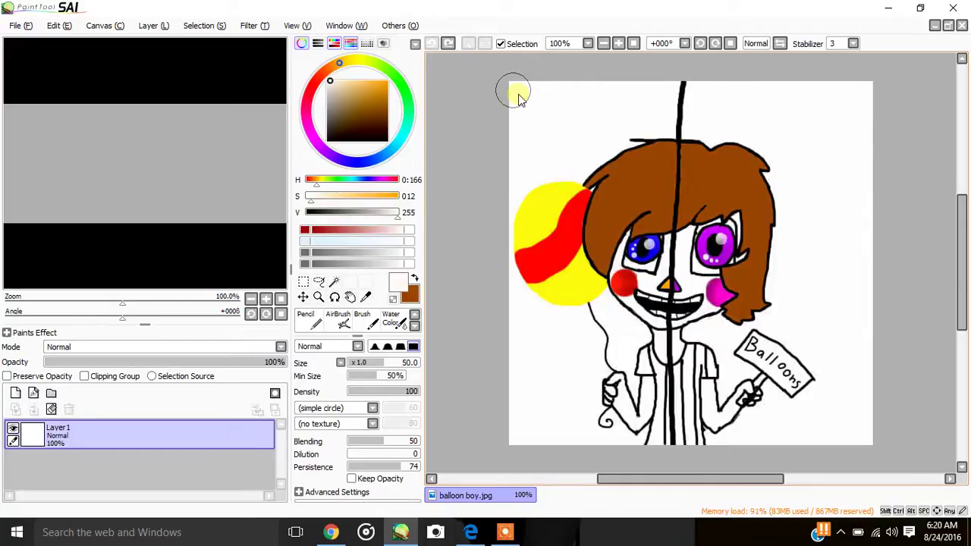
pyautogui.click(604, 42)
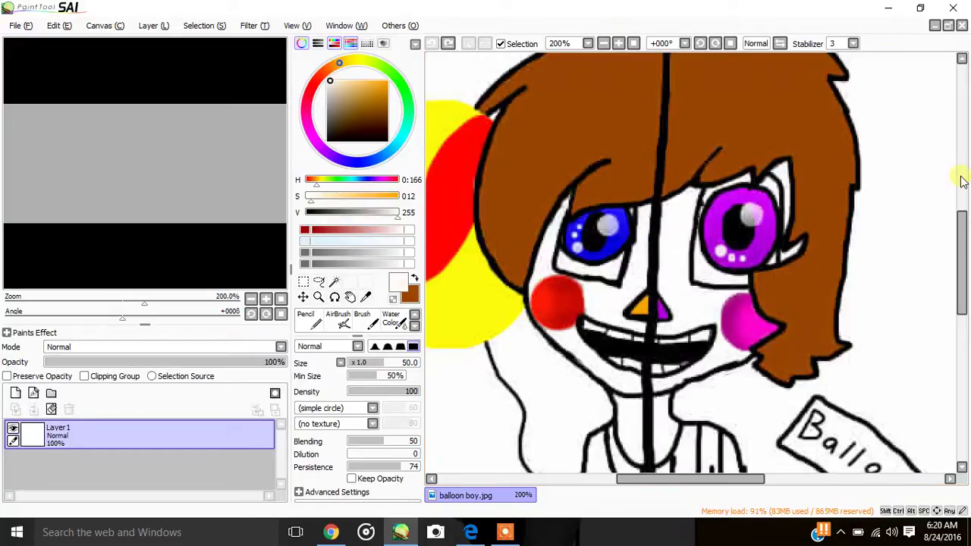
pyautogui.moveTo(962, 224); pyautogui.dragTo(962, 361)
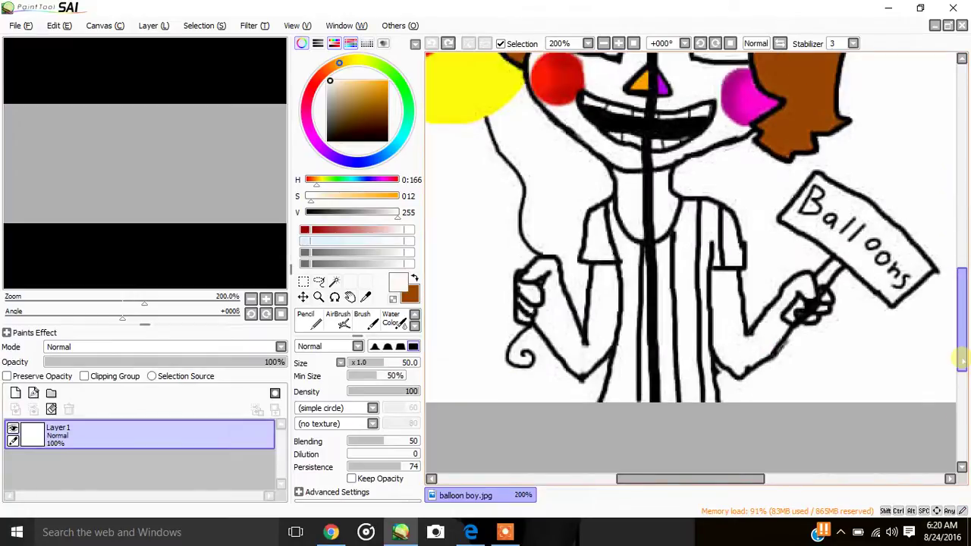
pyautogui.click(622, 44)
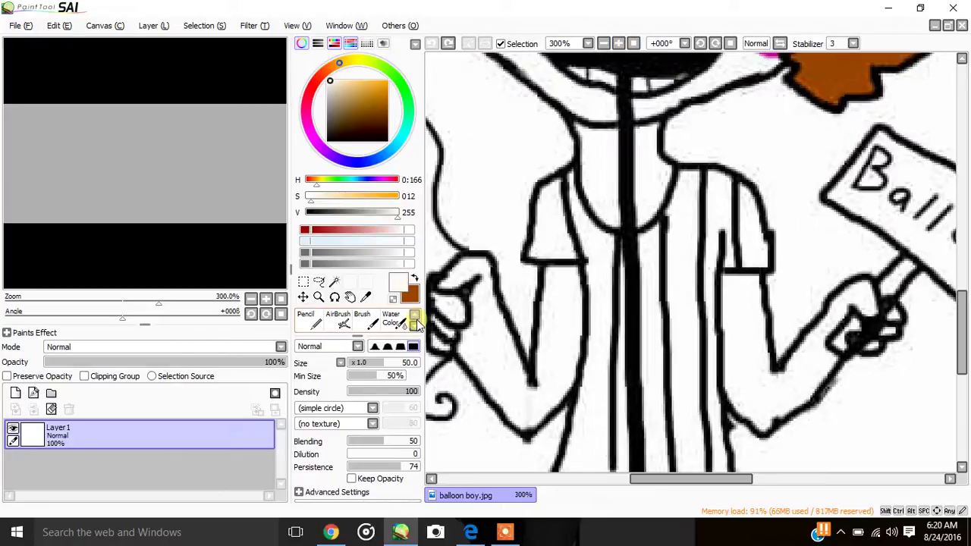
pyautogui.click(415, 325)
pyautogui.click(370, 323)
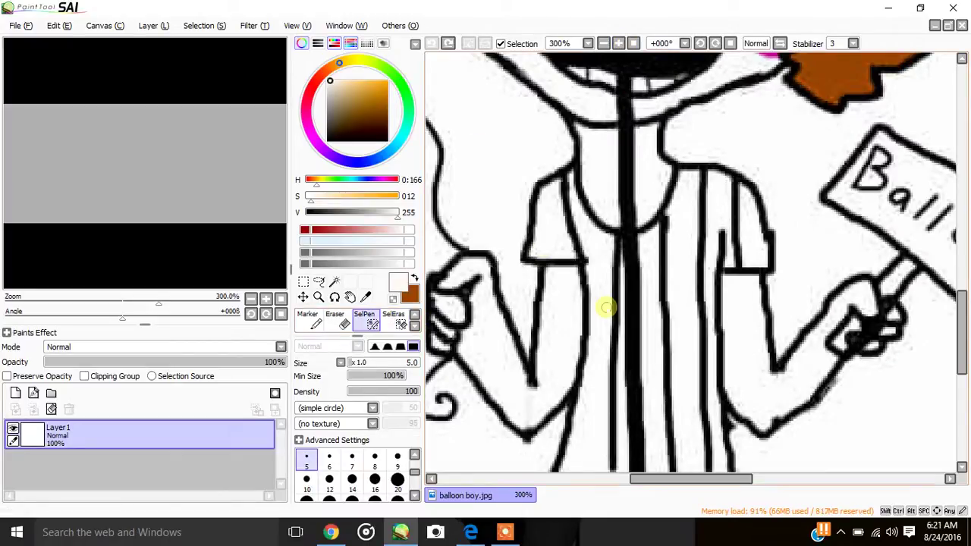
pyautogui.click(531, 254)
pyautogui.moveTo(531, 253)
pyautogui.mouseDown()
pyautogui.moveTo(556, 256)
pyautogui.moveTo(565, 227)
pyautogui.moveTo(556, 188)
pyautogui.moveTo(535, 236)
pyautogui.moveTo(565, 251)
pyautogui.moveTo(553, 202)
pyautogui.moveTo(549, 228)
pyautogui.mouseUp()
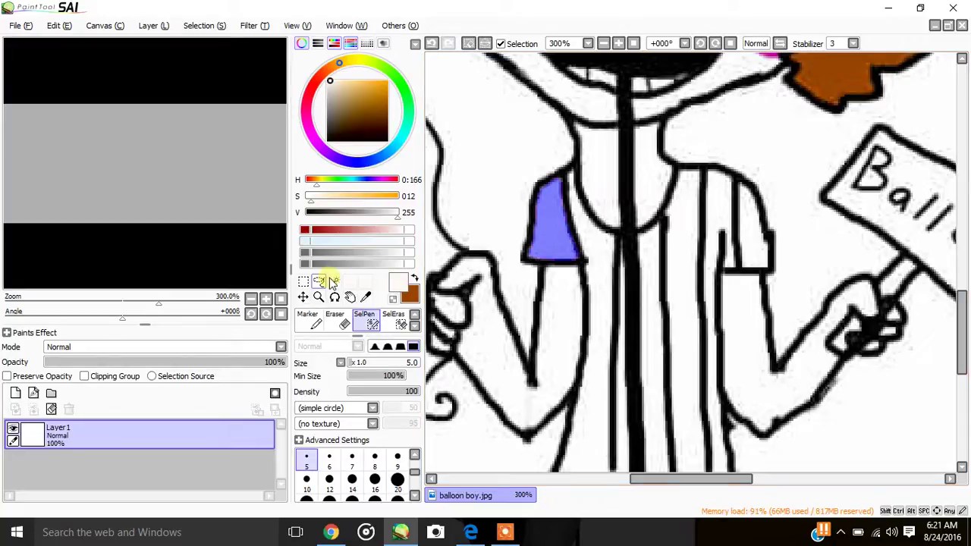
# Set the Pencil to size 20 and fill the selected sleeve with bright red at hue 0:046, saturation 255 and value 255
pyautogui.scroll(1, 300, 323)
pyautogui.click(301, 321)
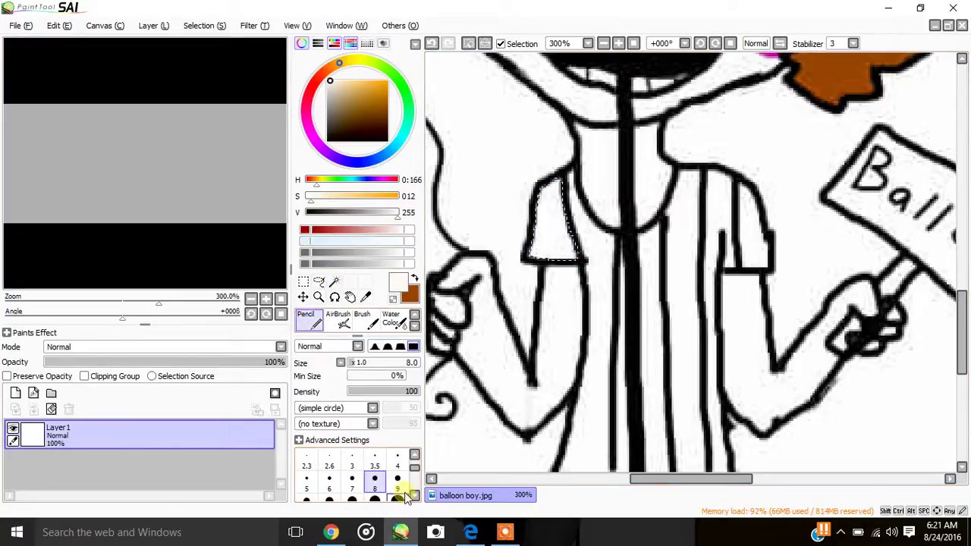
pyautogui.click(400, 497)
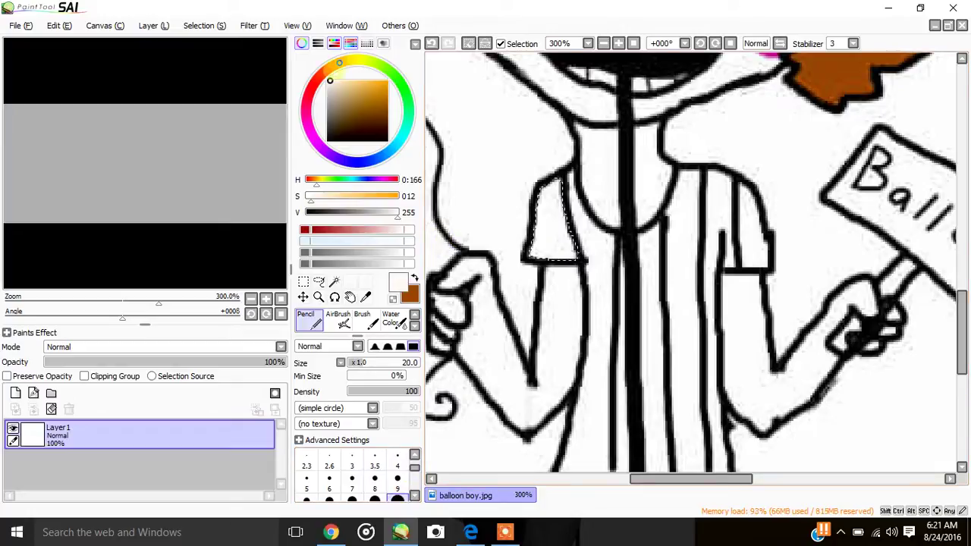
pyautogui.moveTo(339, 64); pyautogui.dragTo(319, 76)
pyautogui.moveTo(377, 119); pyautogui.dragTo(387, 81)
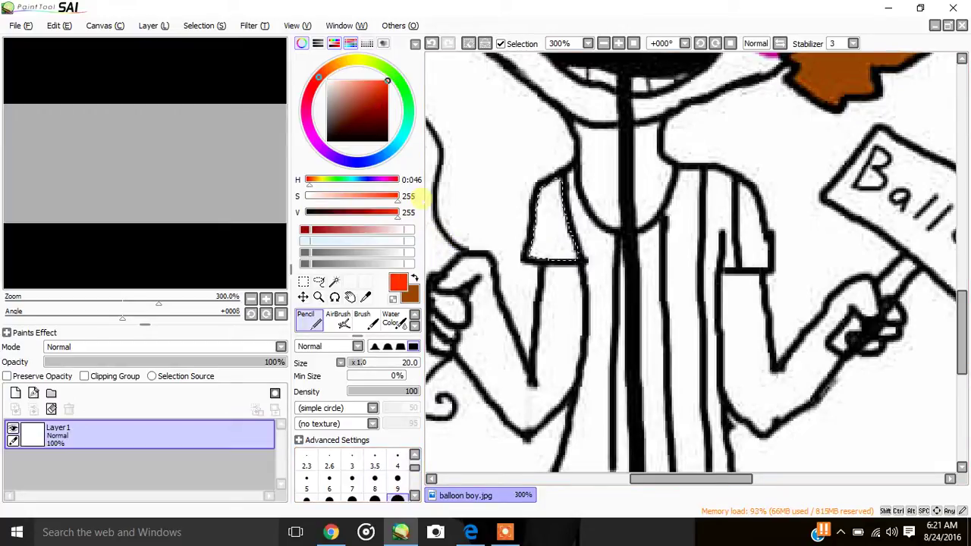
pyautogui.hotkey('ctrl', 'f')
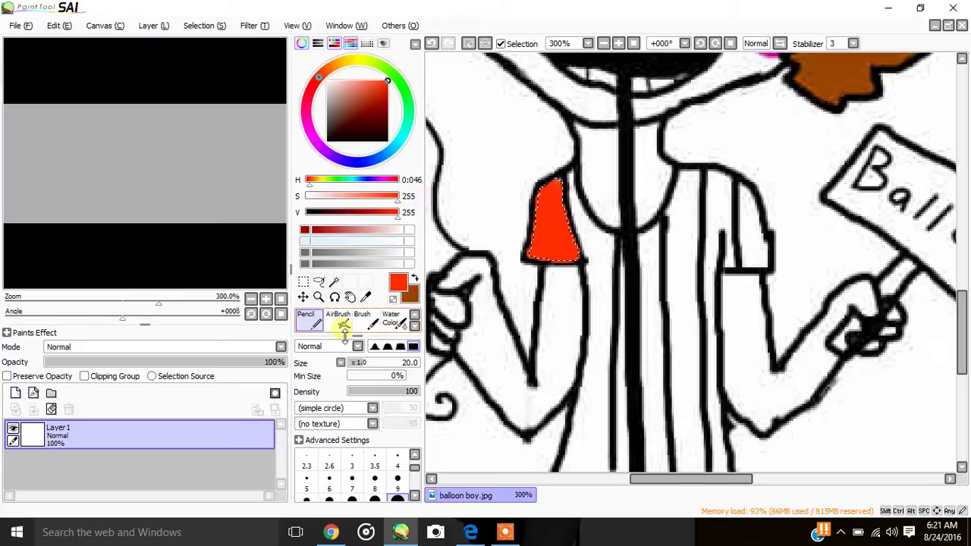
# Select the narrow shirt stripe beside the thick center line on the balloon side with the SelPen, using size 4 for its upper tip
pyautogui.click(414, 330)
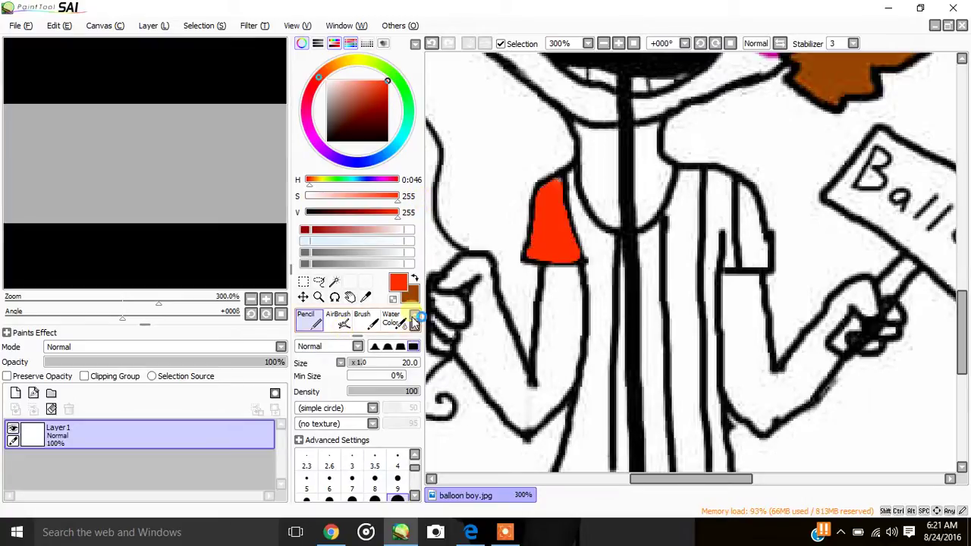
pyautogui.click(375, 328)
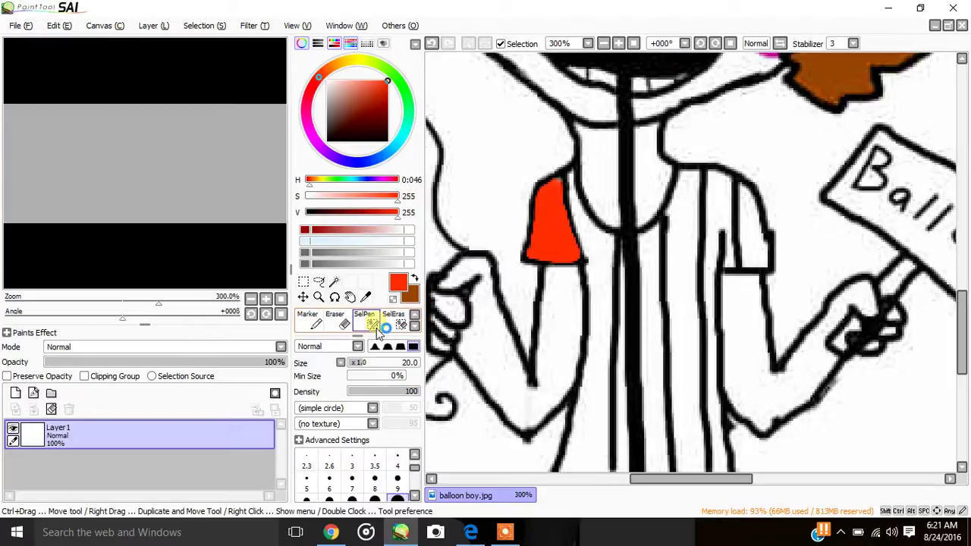
pyautogui.click(505, 533)
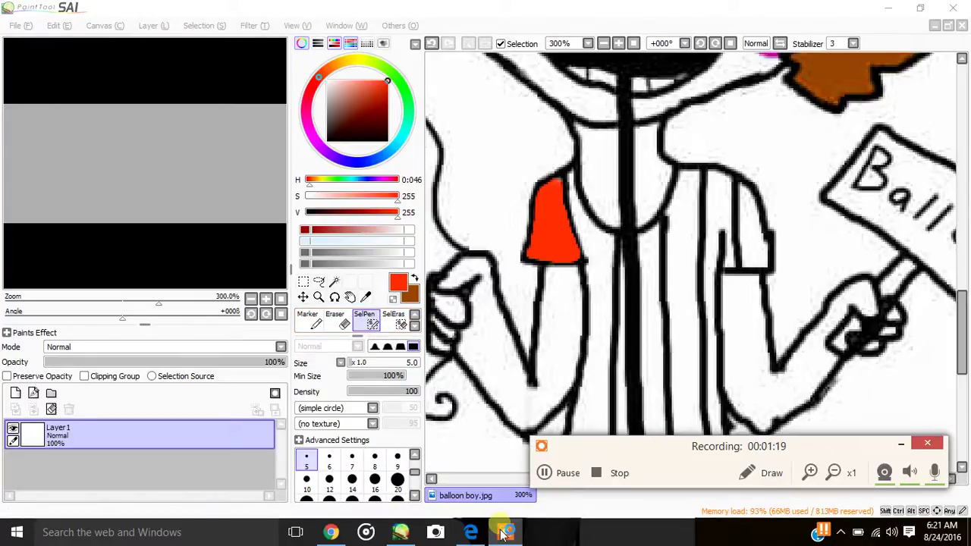
pyautogui.click(729, 460)
pyautogui.click(902, 448)
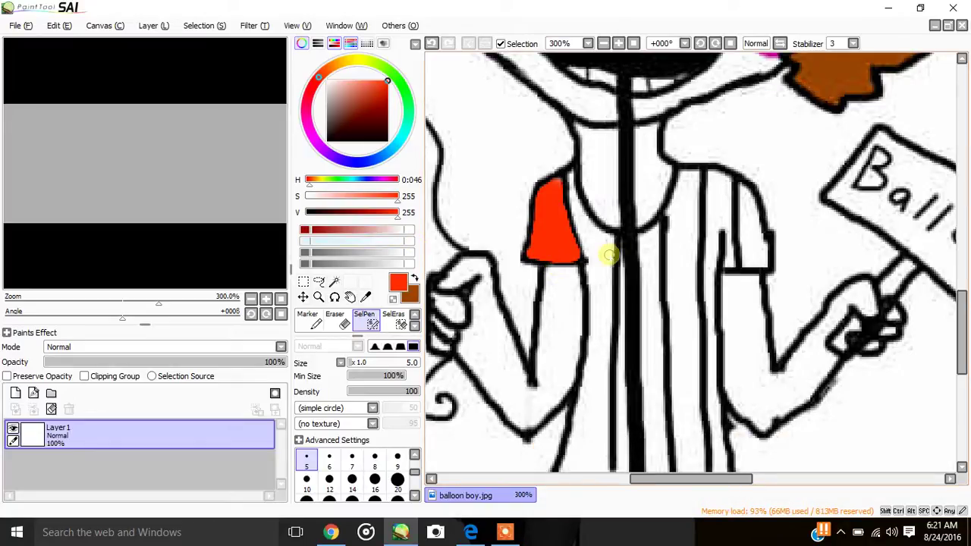
pyautogui.moveTo(621, 264); pyautogui.dragTo(621, 455)
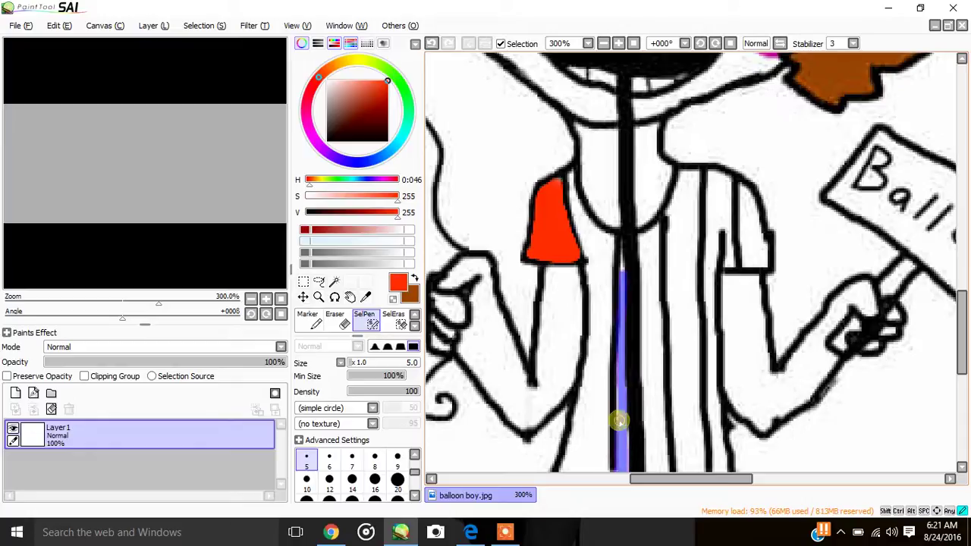
pyautogui.moveTo(619, 420); pyautogui.dragTo(626, 444)
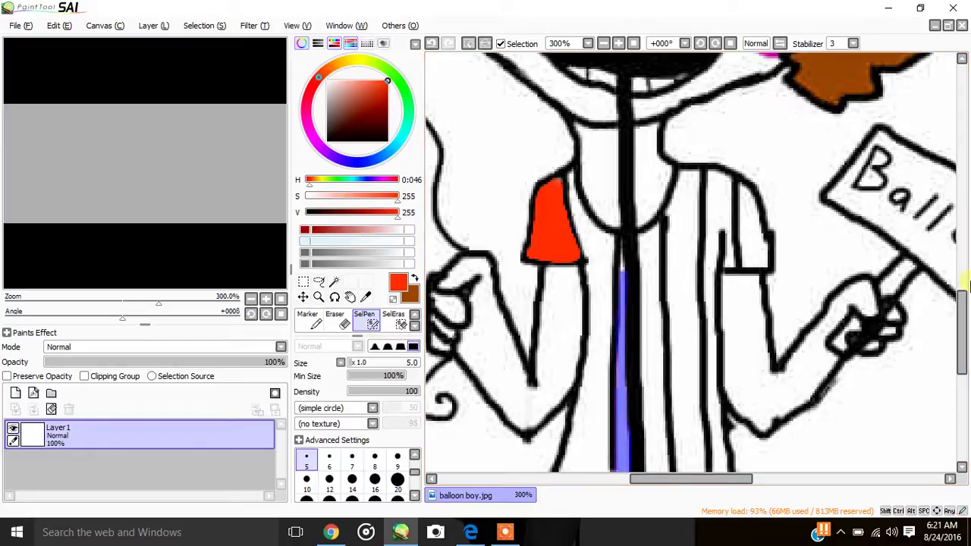
pyautogui.scroll(-5, 639, 225)
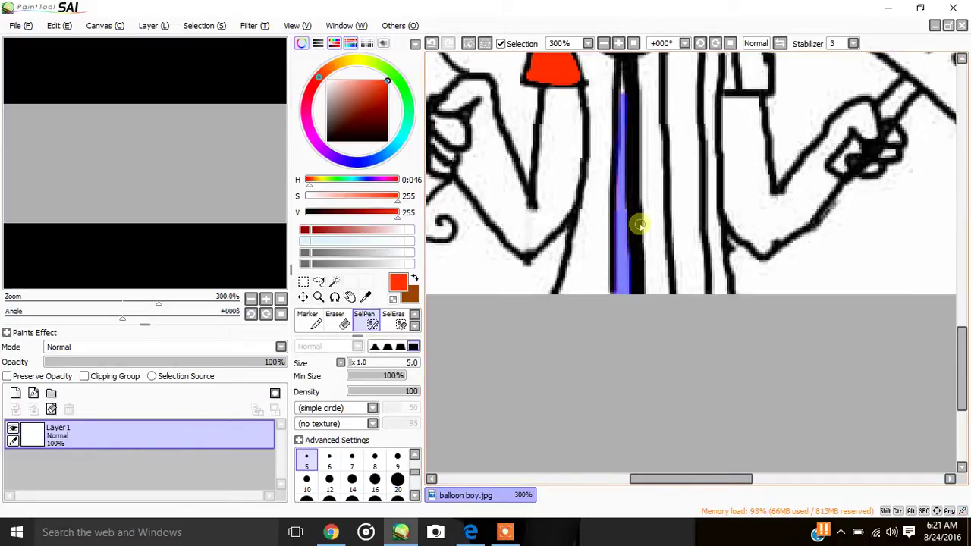
pyautogui.scroll(3, 962, 357)
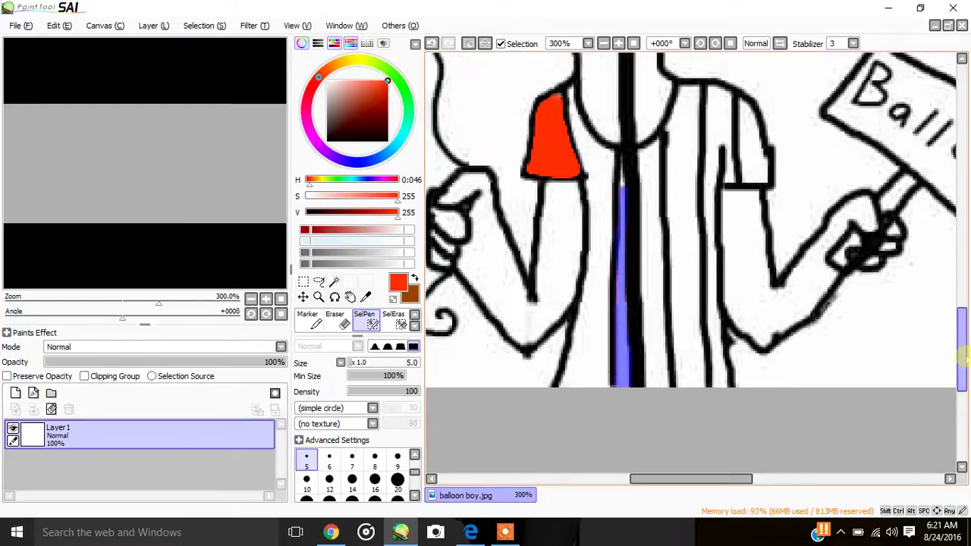
pyautogui.click(414, 455)
pyautogui.click(400, 461)
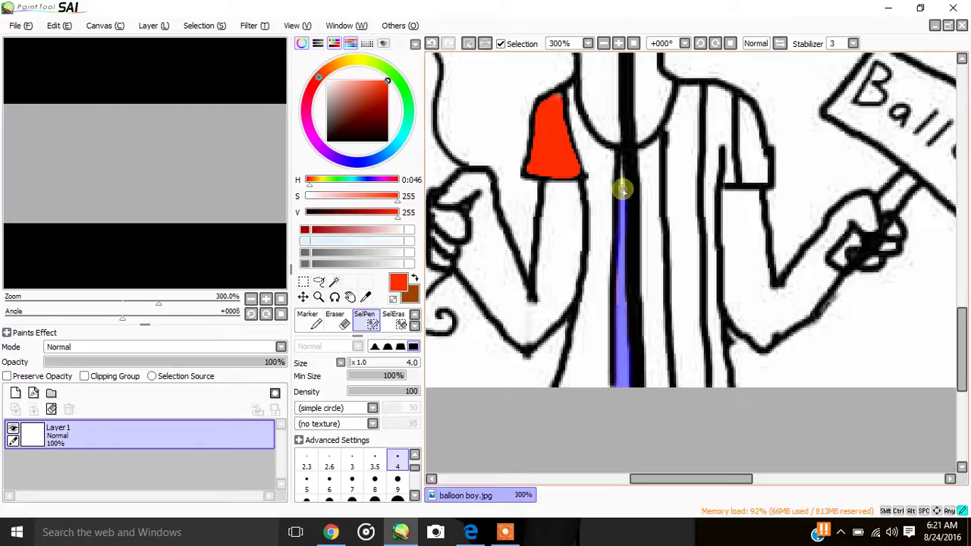
pyautogui.moveTo(622, 190); pyautogui.dragTo(621, 154)
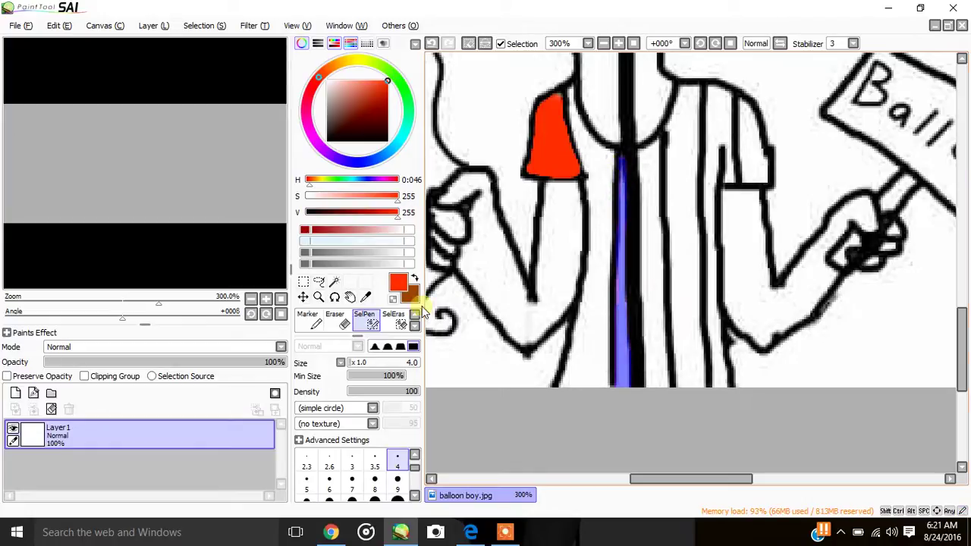
# Set the drawing color to bright blue with saturation 240 and value 249
pyautogui.click(414, 281)
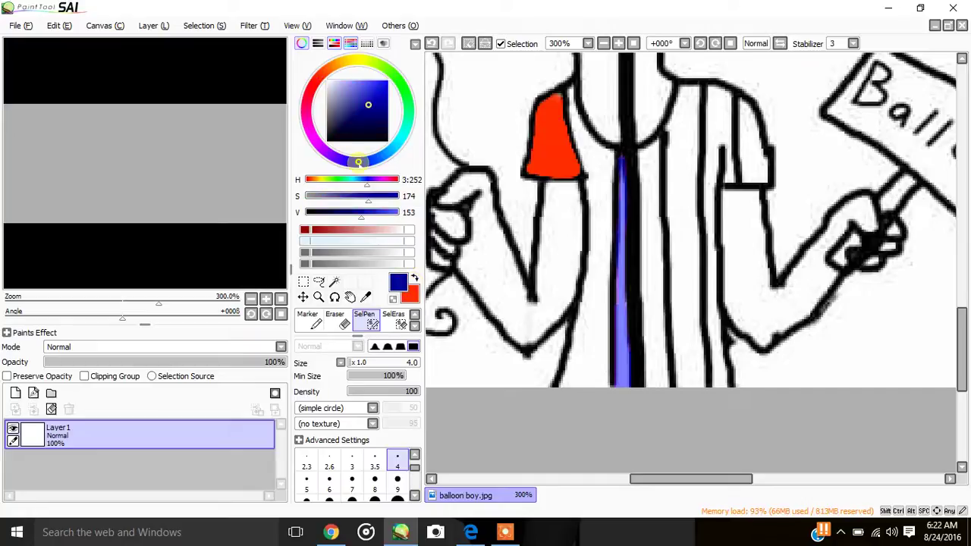
pyautogui.moveTo(358, 161); pyautogui.dragTo(370, 167)
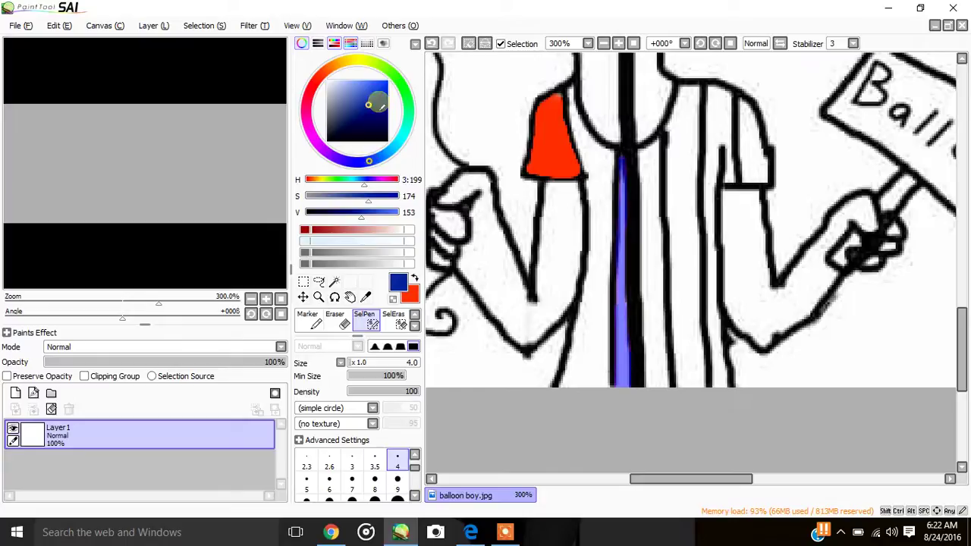
pyautogui.moveTo(379, 104); pyautogui.dragTo(385, 83)
pyautogui.click(367, 161)
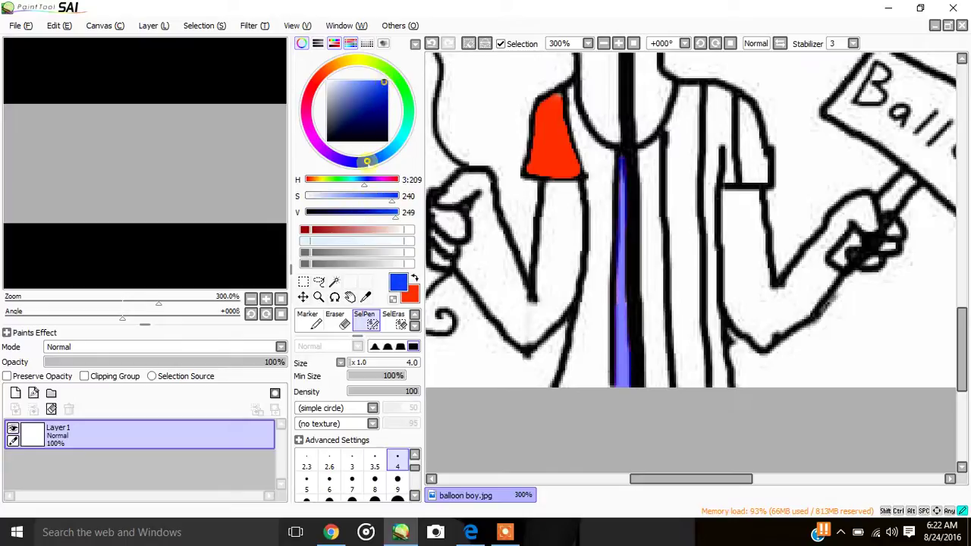
pyautogui.click(352, 161)
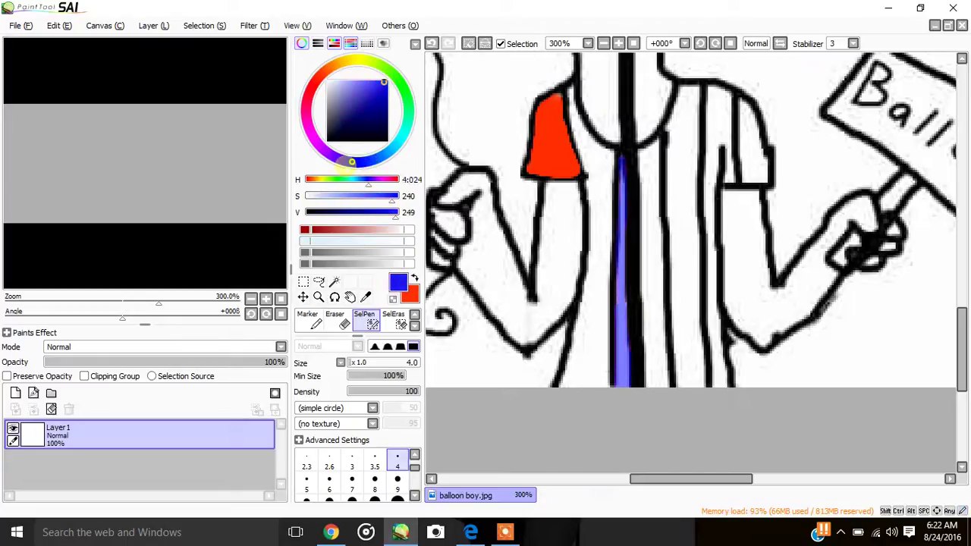
pyautogui.click(305, 321)
pyautogui.moveTo(623, 158); pyautogui.dragTo(624, 387)
pyautogui.click(431, 43)
# Paint the selected shirt stripe solid blue with the Pencil
pyautogui.click(416, 315)
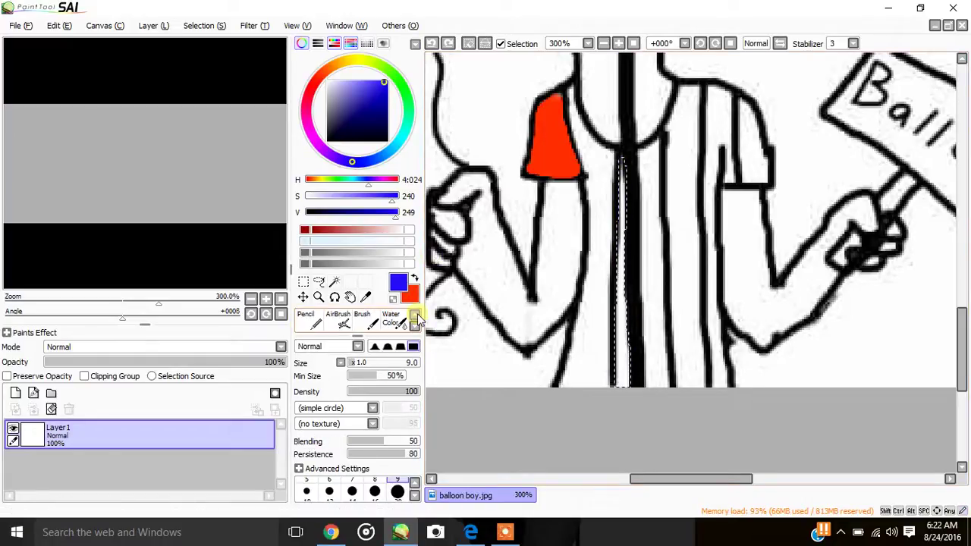
pyautogui.click(306, 320)
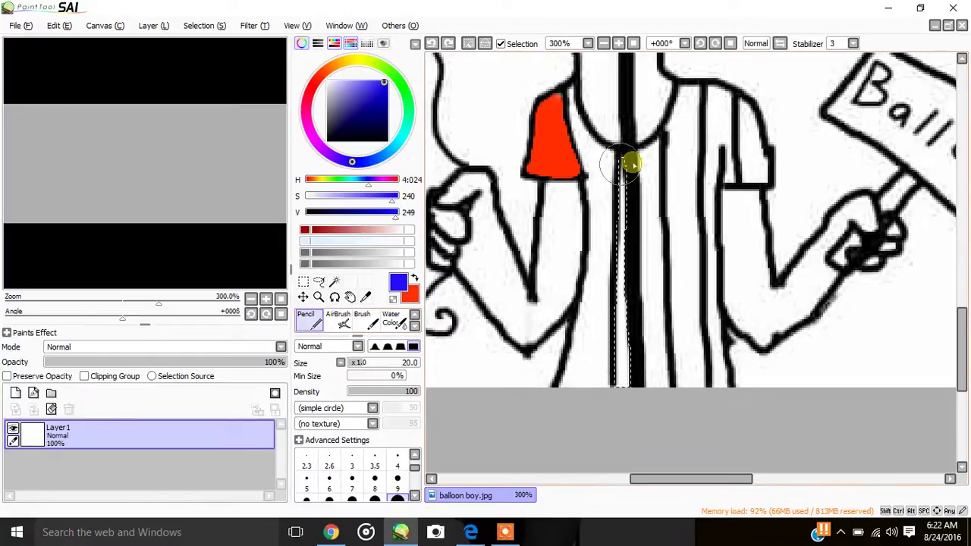
pyautogui.moveTo(630, 163); pyautogui.dragTo(613, 410)
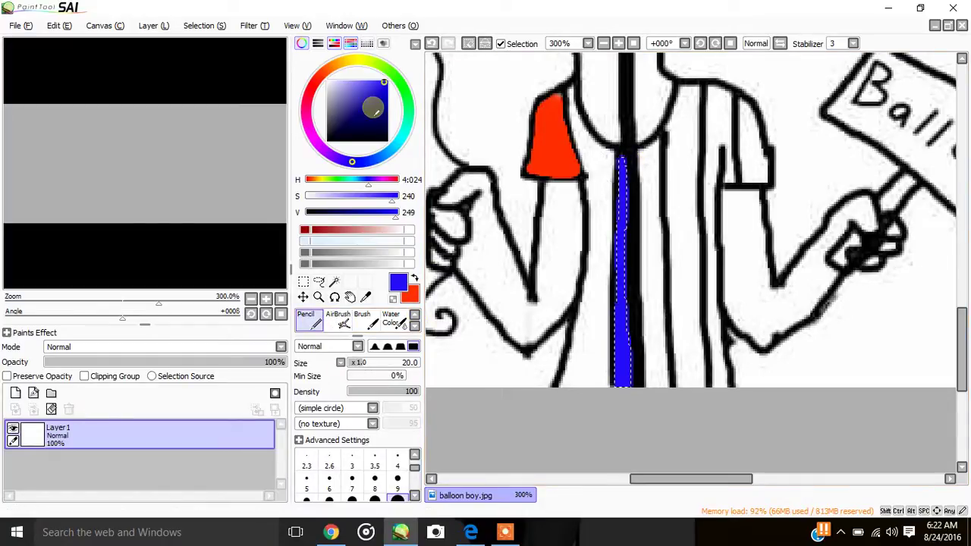
# Deselect the blue stripe and retrace its outer edge in black sampled from the line art, using the Pencil at size 4
pyautogui.hotkey('ctrl', 'd')
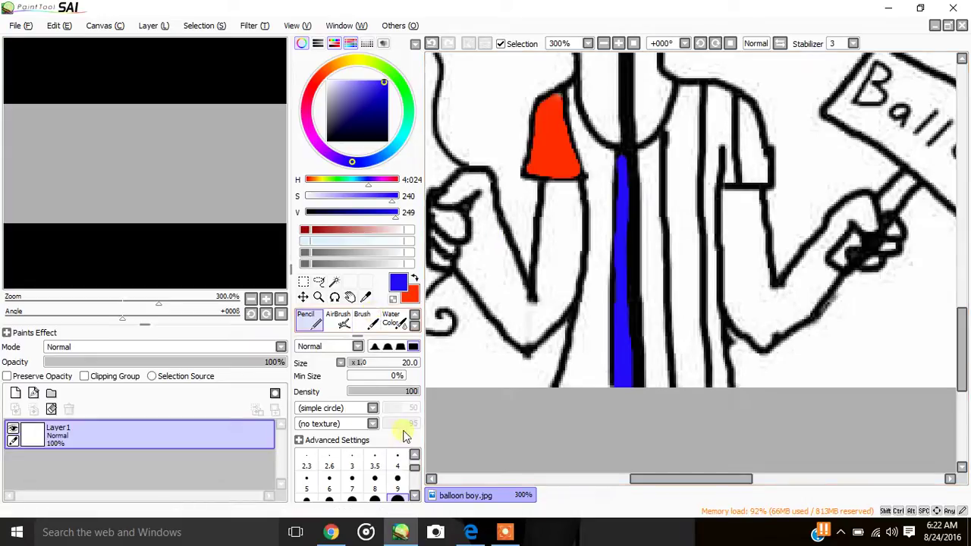
pyautogui.click(398, 459)
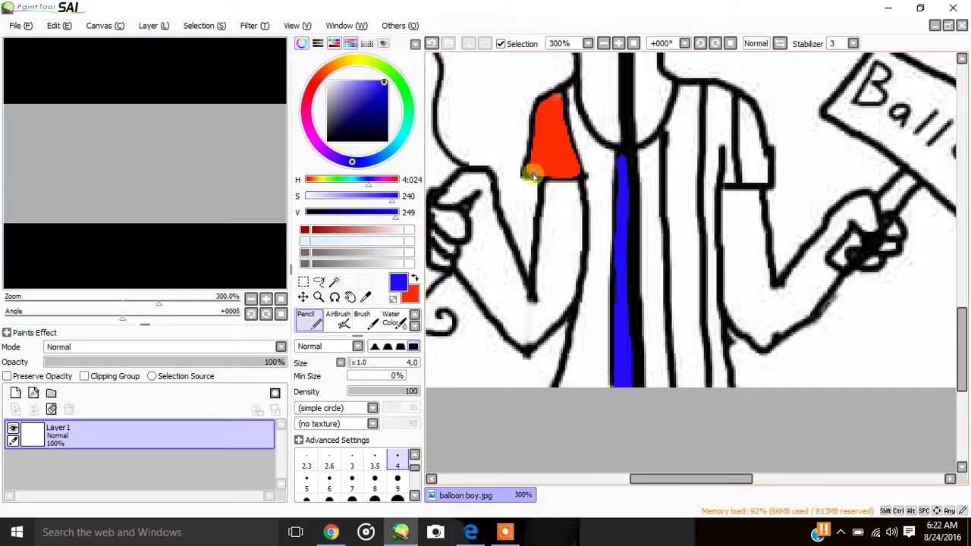
pyautogui.click(430, 45)
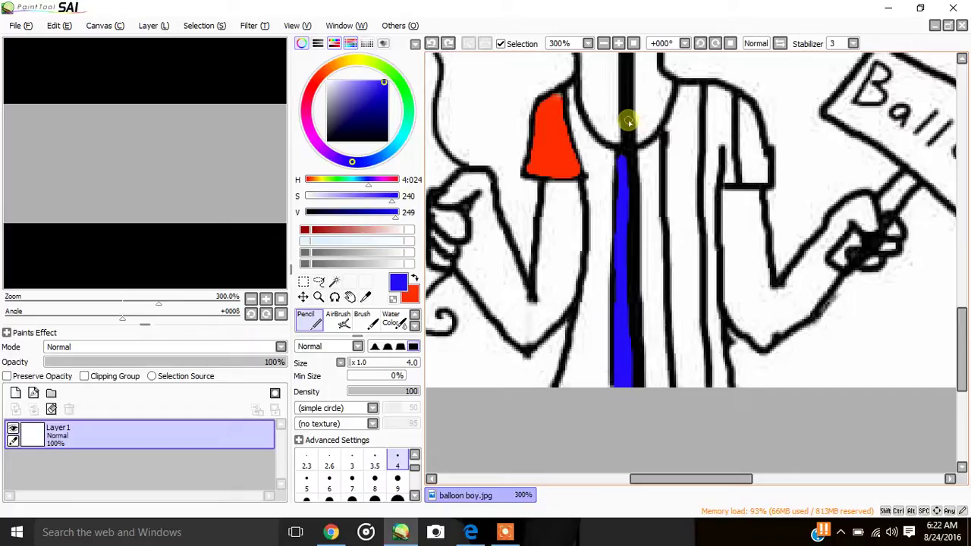
pyautogui.keyDown('alt'); pyautogui.click(629, 121); pyautogui.keyUp('alt')
pyautogui.moveTo(619, 154); pyautogui.dragTo(616, 386)
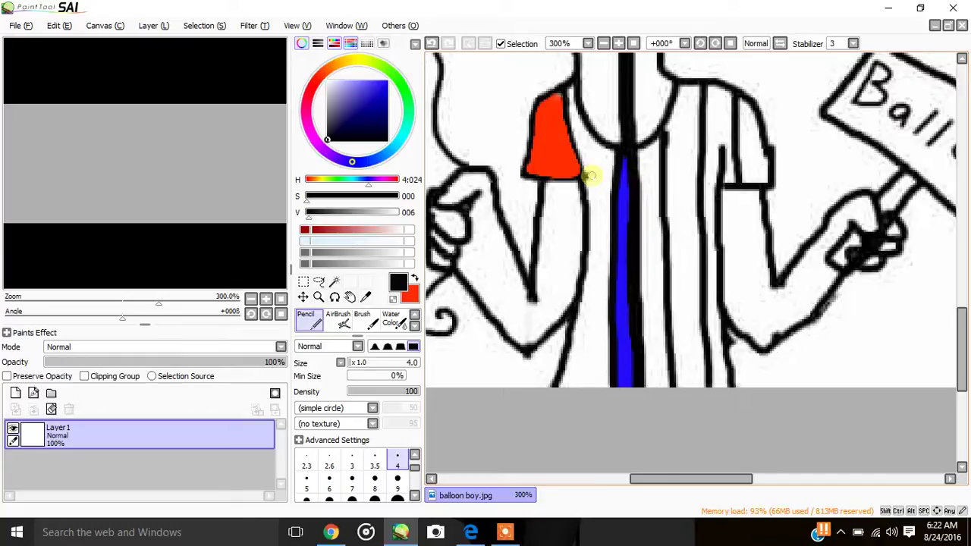
# Undo the stripe's black edge and blue fill, and paint the selected stripe bright red with the Pencil at size 20
pyautogui.hotkey('ctrl', 'z')
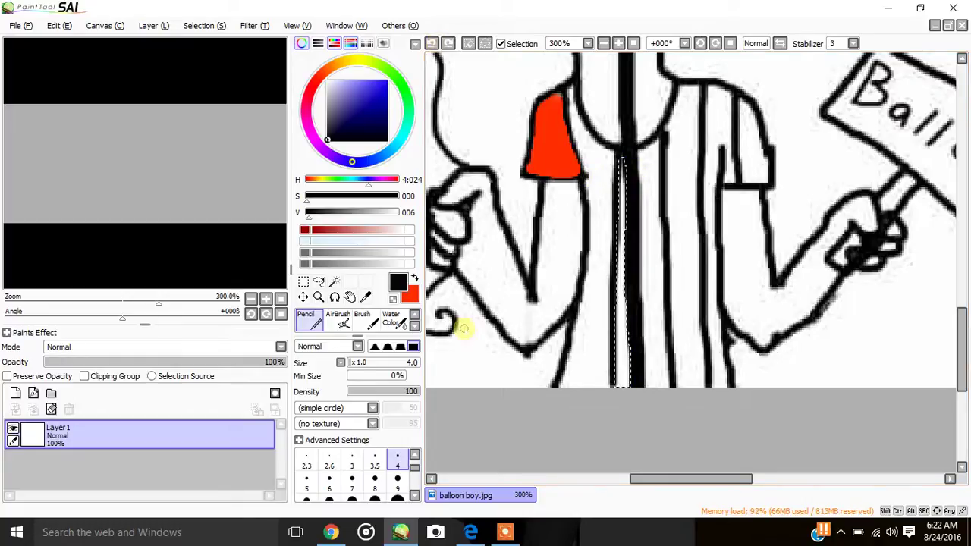
pyautogui.click(414, 279)
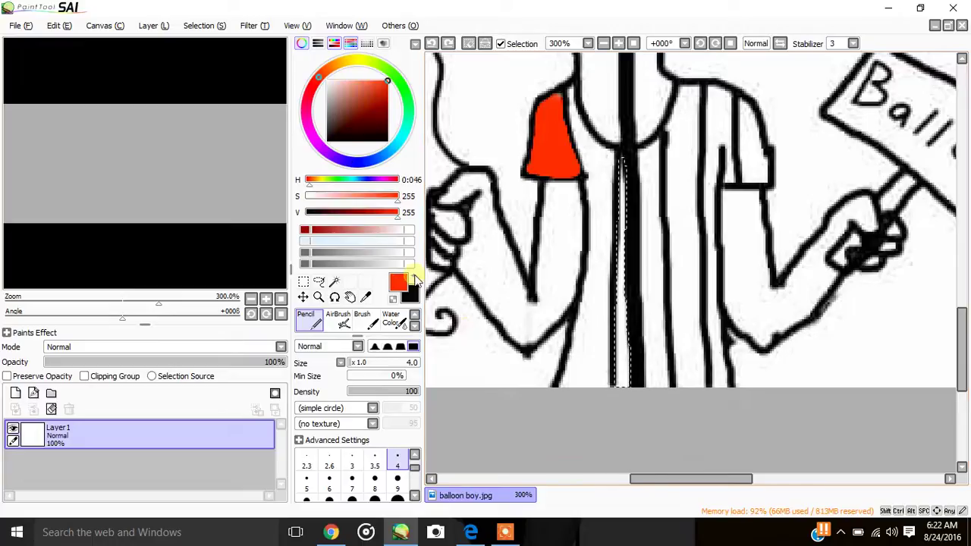
pyautogui.click(396, 496)
pyautogui.moveTo(620, 159); pyautogui.dragTo(616, 392)
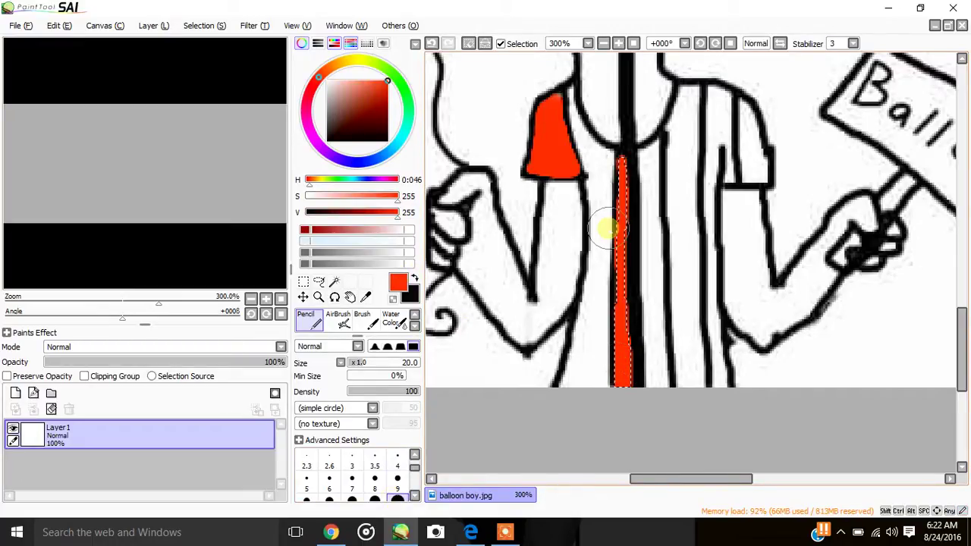
# Deselect and retrace the outlines of the narrow red stripe and red sleeve in black with the Pencil at size 4
pyautogui.click(468, 43)
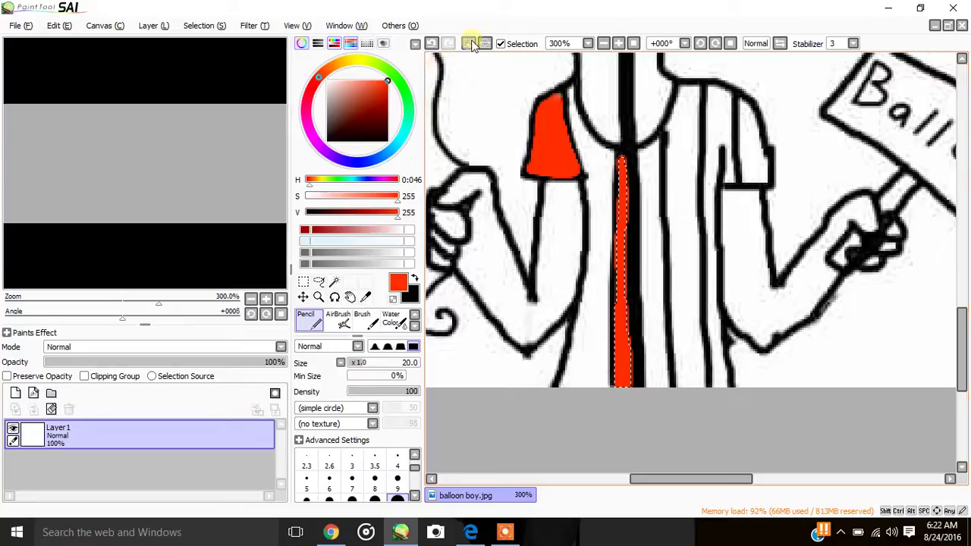
pyautogui.press('x')
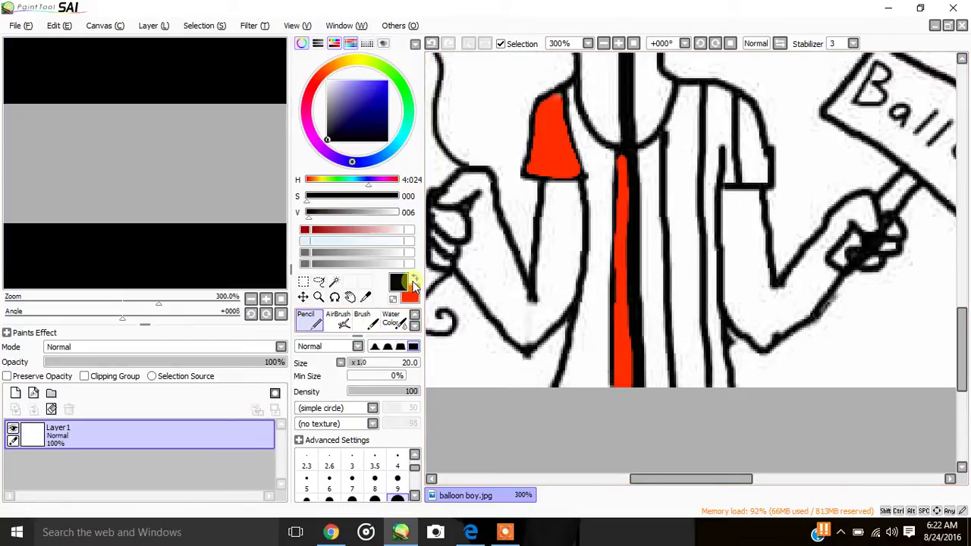
pyautogui.click(401, 463)
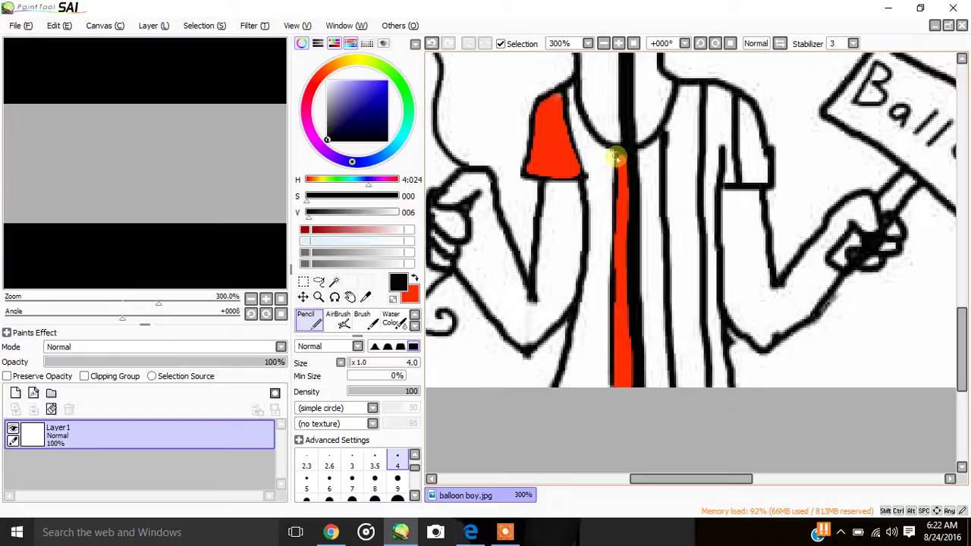
pyautogui.moveTo(617, 157); pyautogui.dragTo(612, 397)
pyautogui.moveTo(571, 99)
pyautogui.mouseDown()
pyautogui.moveTo(573, 145)
pyautogui.moveTo(545, 178)
pyautogui.moveTo(529, 143)
pyautogui.moveTo(559, 83)
pyautogui.mouseUp()
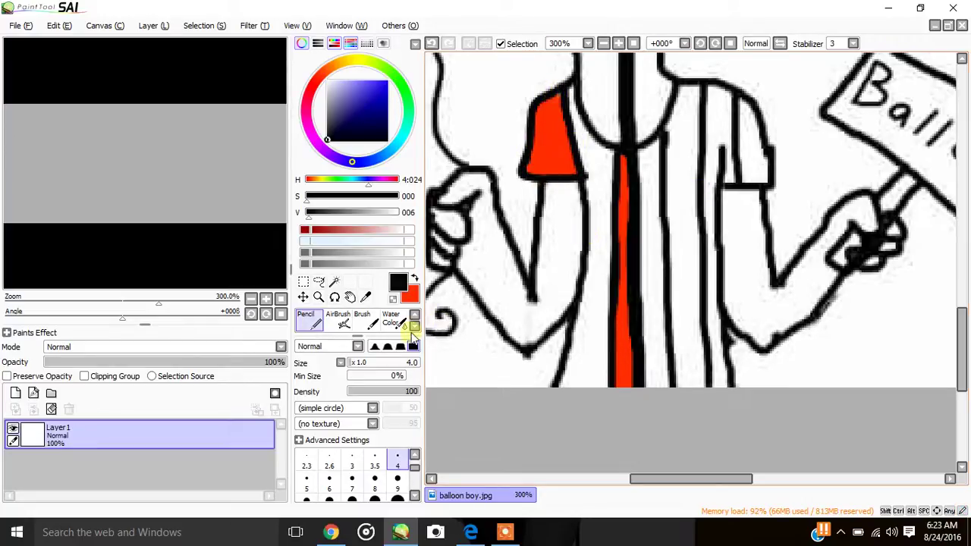
# Select the wide shirt stripe on the sign side with the SelPen, using size 4 along its edges and size 9 for its interior
pyautogui.scroll(-1, 407, 322)
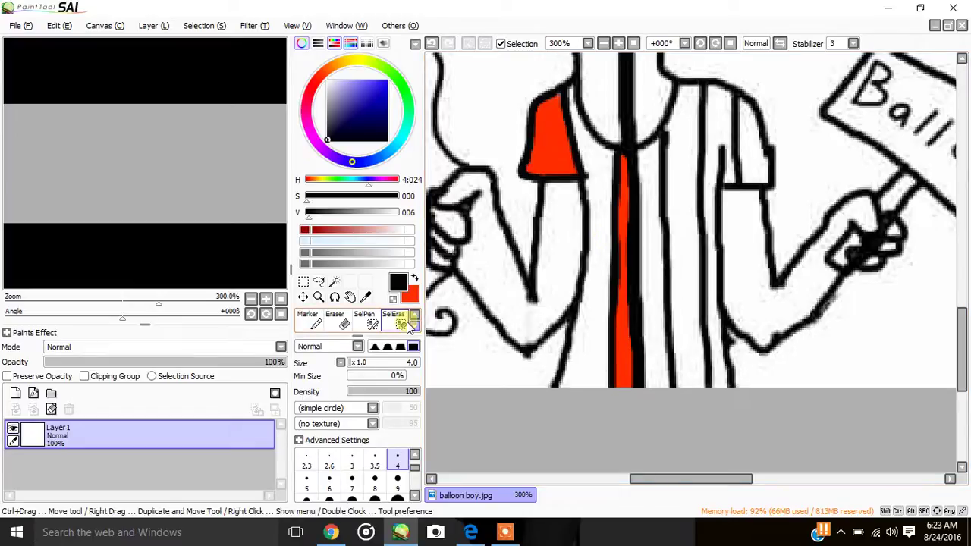
pyautogui.press('s')
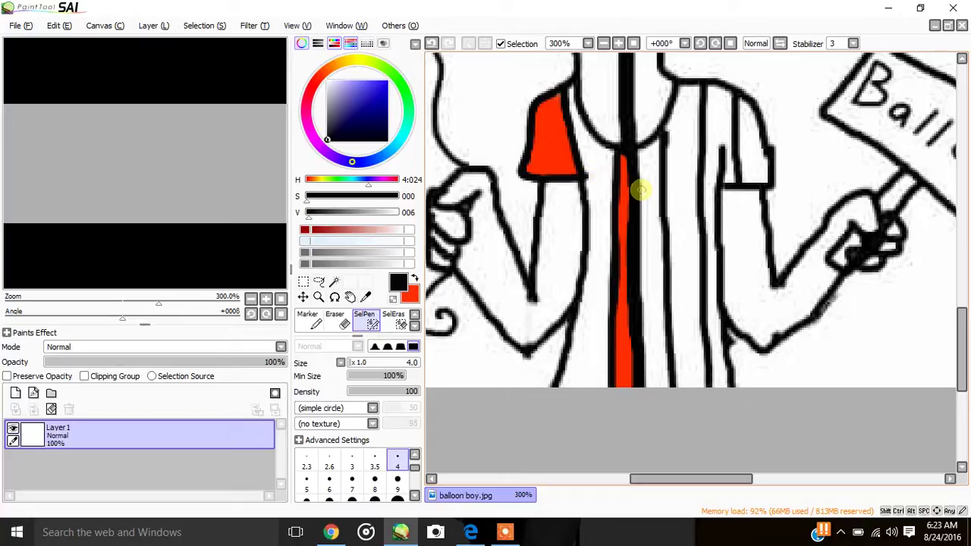
pyautogui.moveTo(667, 130)
pyautogui.mouseDown()
pyautogui.moveTo(685, 88)
pyautogui.moveTo(698, 110)
pyautogui.moveTo(700, 379)
pyautogui.moveTo(676, 384)
pyautogui.moveTo(669, 141)
pyautogui.moveTo(678, 102)
pyautogui.mouseUp()
pyautogui.click(397, 479)
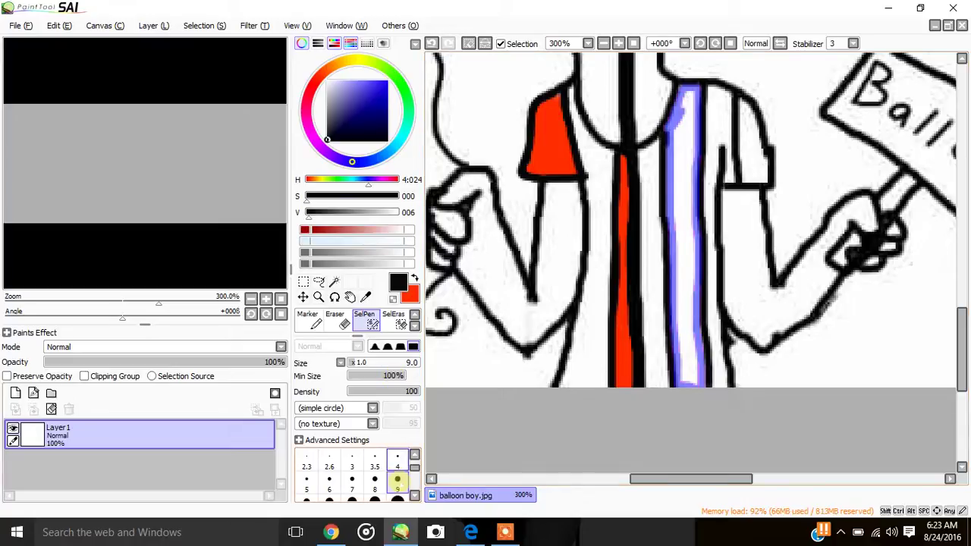
pyautogui.moveTo(682, 169)
pyautogui.mouseDown()
pyautogui.moveTo(685, 107)
pyautogui.moveTo(690, 153)
pyautogui.moveTo(677, 202)
pyautogui.moveTo(688, 383)
pyautogui.moveTo(688, 236)
pyautogui.mouseUp()
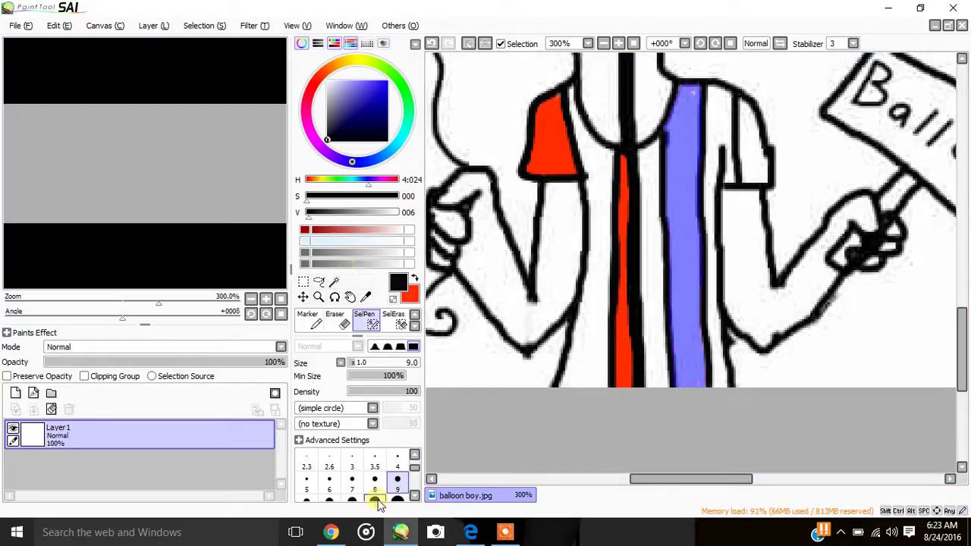
# Add the outer sleeve panel on the sign side to the selection with the SelPen at size 7
pyautogui.click(352, 479)
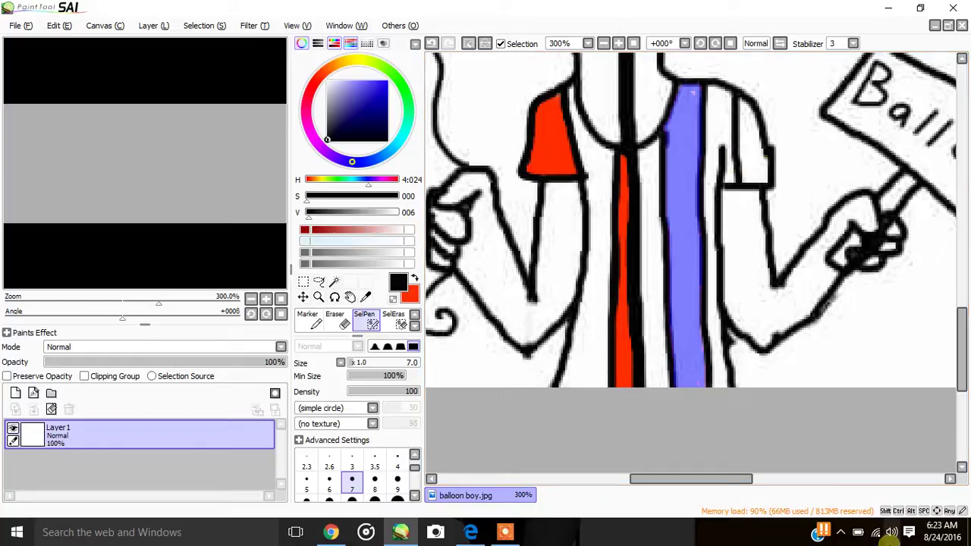
pyautogui.click(823, 531)
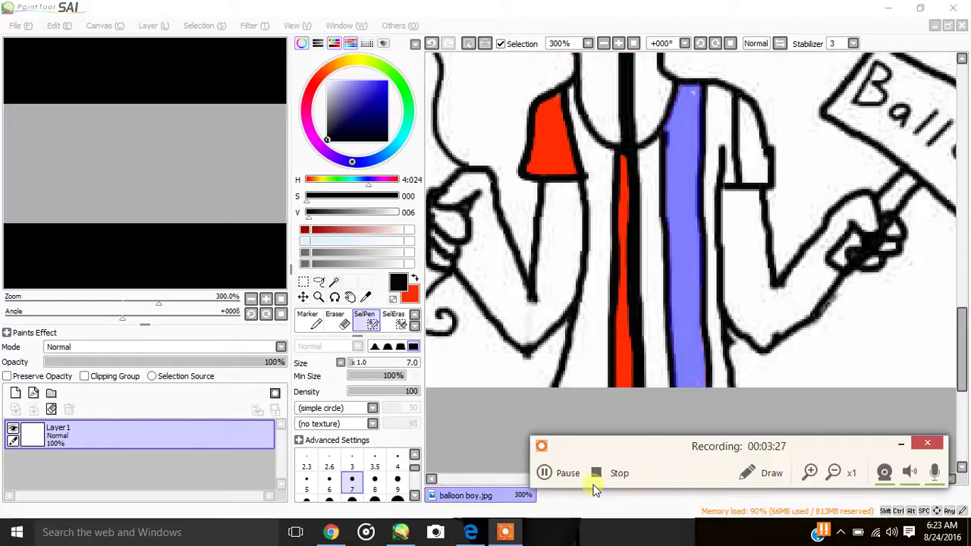
pyautogui.click(899, 448)
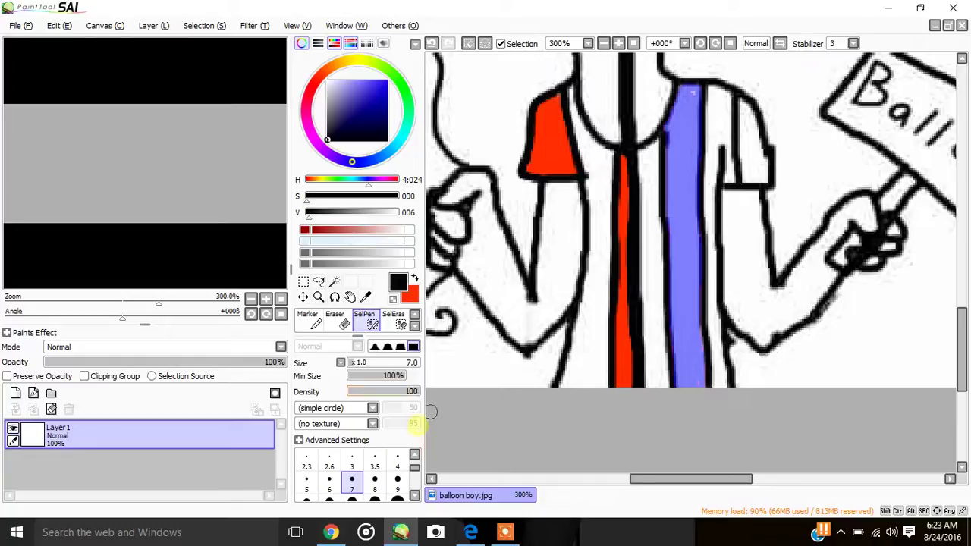
pyautogui.moveTo(747, 121)
pyautogui.mouseDown()
pyautogui.moveTo(746, 107)
pyautogui.moveTo(763, 175)
pyautogui.moveTo(745, 177)
pyautogui.moveTo(743, 127)
pyautogui.moveTo(751, 158)
pyautogui.mouseUp()
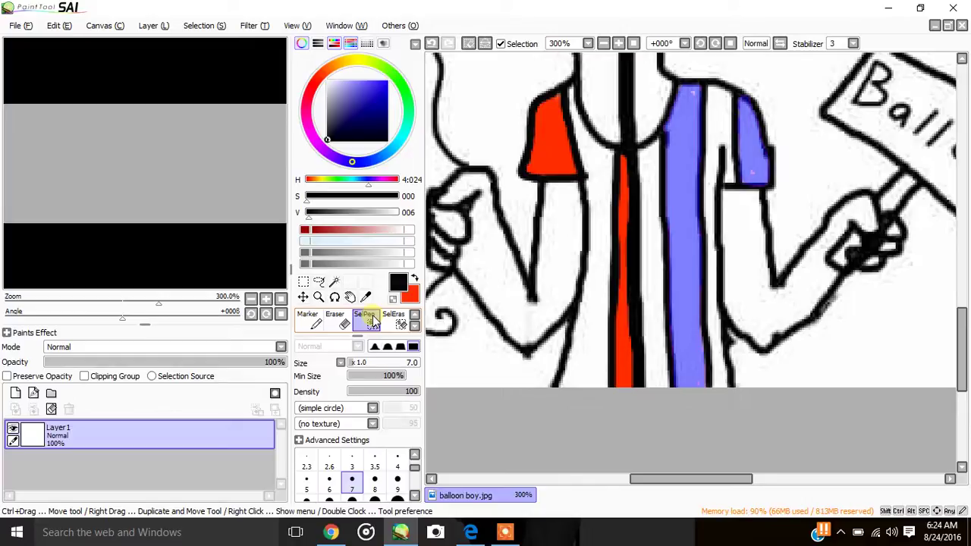
# Fill the selected wide stripe and sleeve panel with bright red using the Pencil at size 20
pyautogui.click(413, 280)
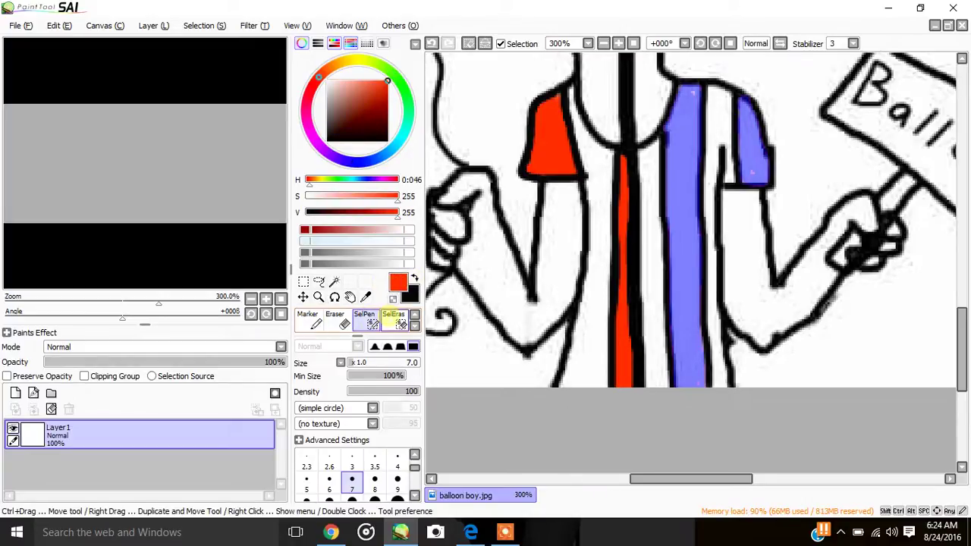
pyautogui.click(414, 316)
pyautogui.click(305, 319)
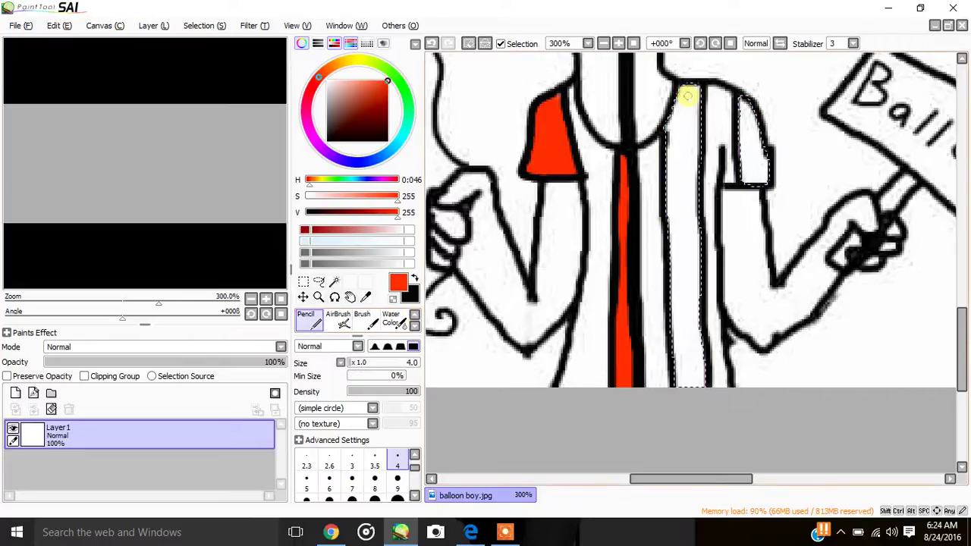
pyautogui.moveTo(688, 160)
pyautogui.mouseDown()
pyautogui.moveTo(674, 124)
pyautogui.moveTo(680, 299)
pyautogui.moveTo(694, 342)
pyautogui.mouseUp()
pyautogui.moveTo(749, 113)
pyautogui.mouseDown()
pyautogui.moveTo(763, 151)
pyautogui.moveTo(749, 182)
pyautogui.mouseUp()
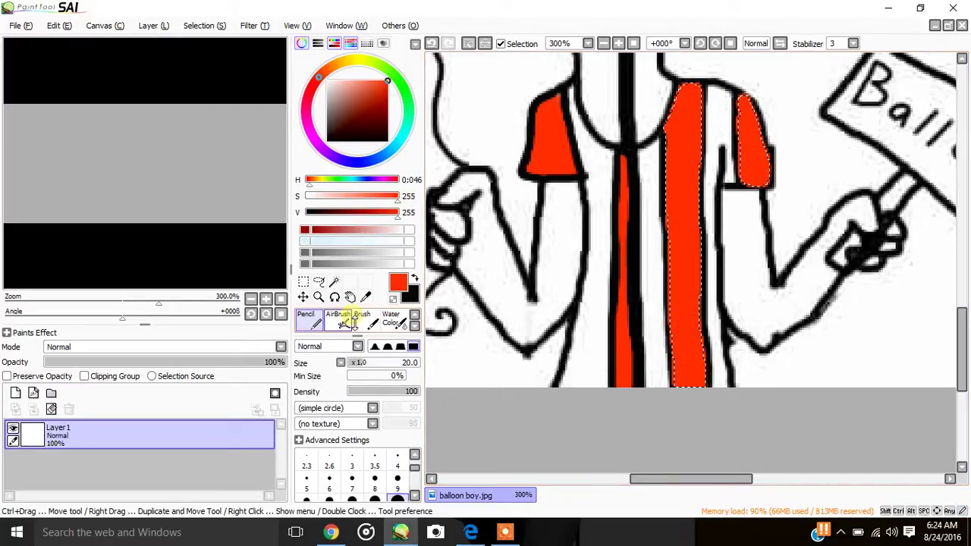
# Deselect and retrace the outlines of the wide red stripe and sign-side sleeve in black with the Pencil at size 4
pyautogui.click(398, 460)
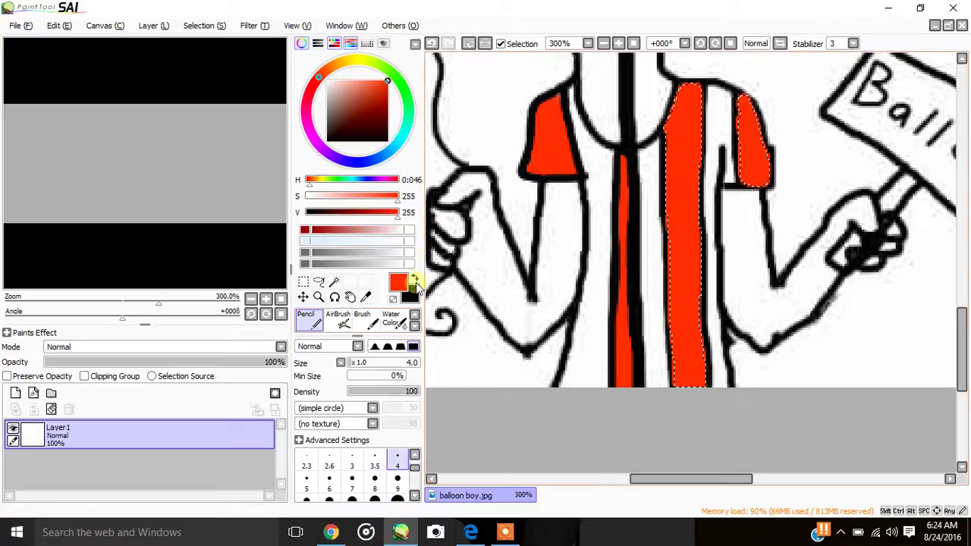
pyautogui.click(416, 274)
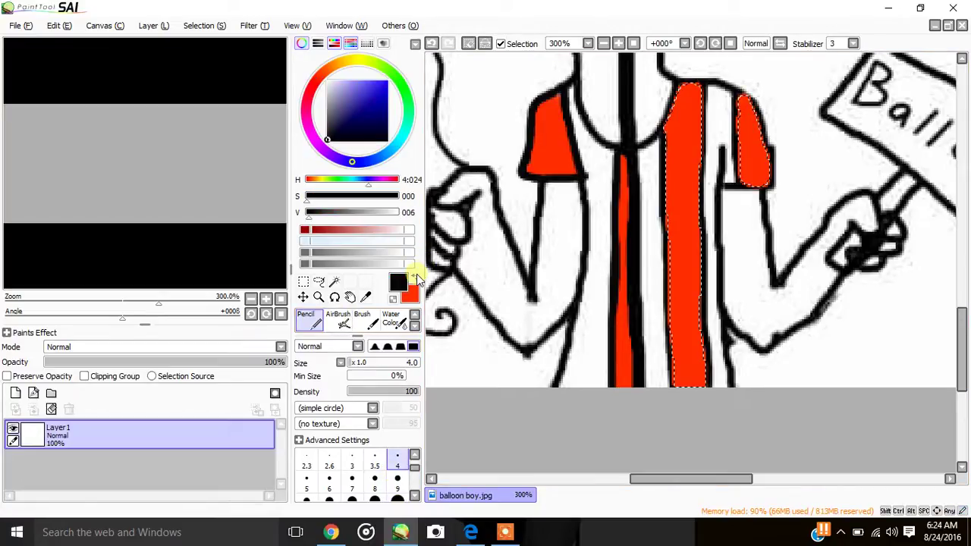
pyautogui.click(484, 44)
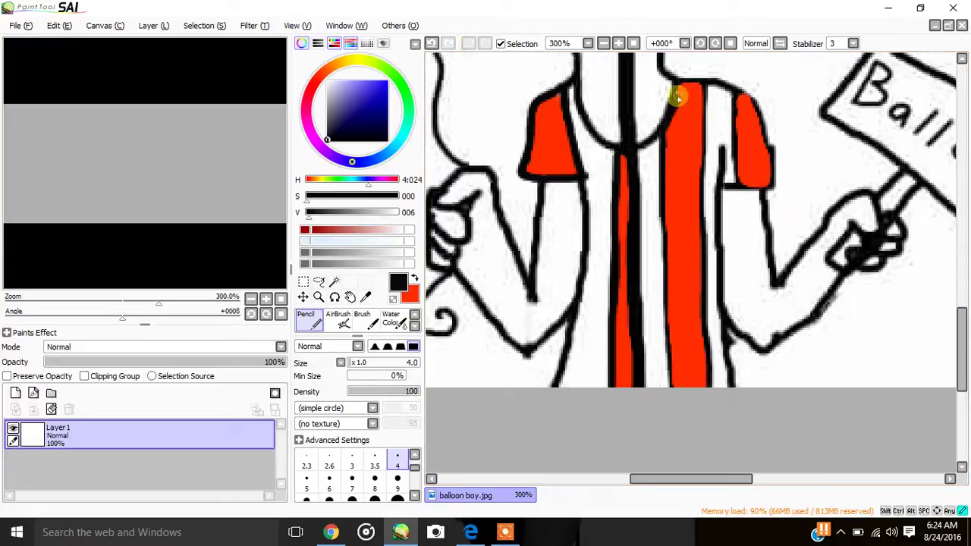
pyautogui.moveTo(677, 97)
pyautogui.mouseDown()
pyautogui.moveTo(678, 83)
pyautogui.moveTo(698, 82)
pyautogui.moveTo(705, 238)
pyautogui.mouseUp()
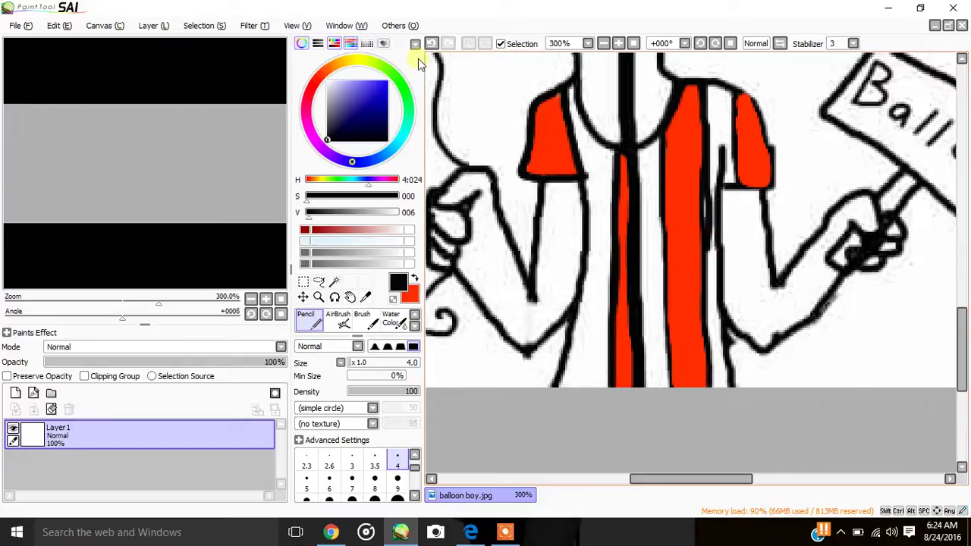
pyautogui.click(431, 43)
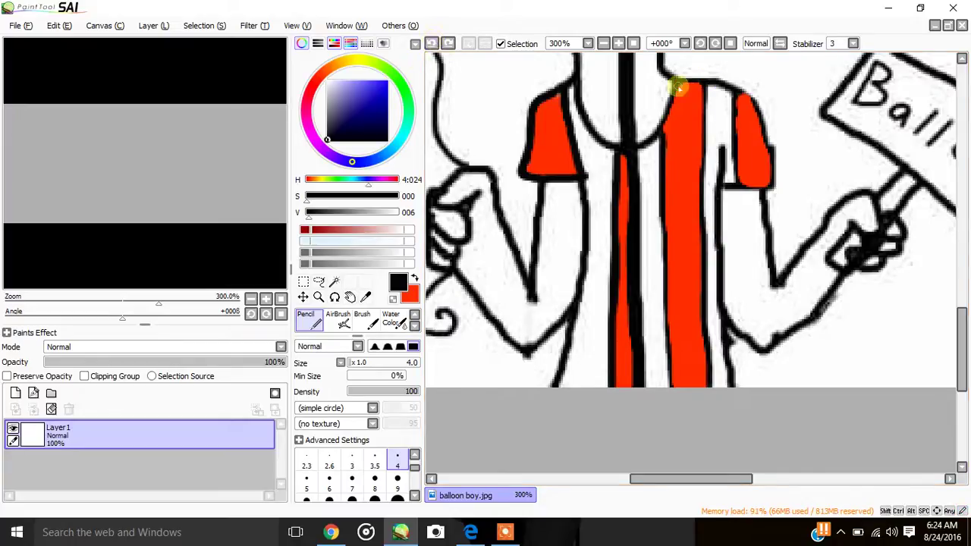
pyautogui.moveTo(665, 223); pyautogui.dragTo(668, 386)
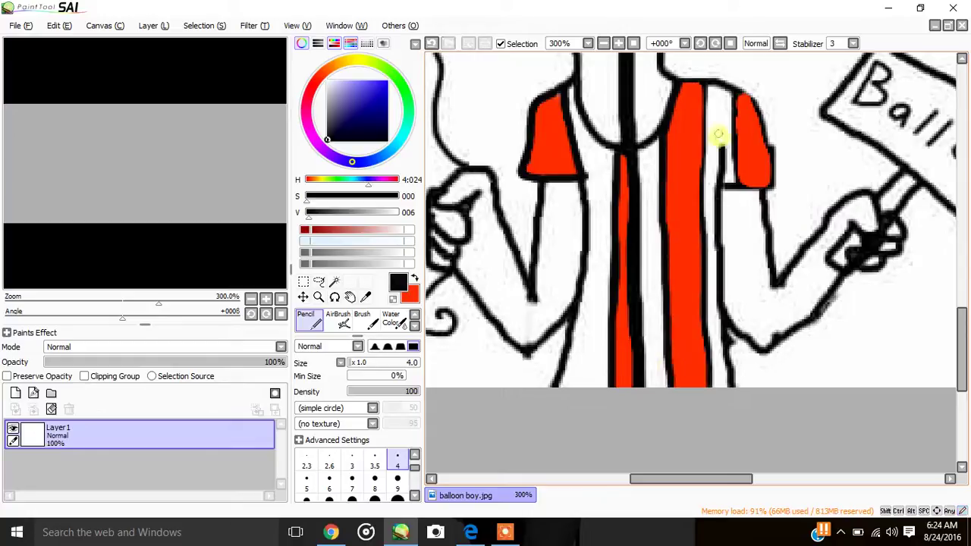
pyautogui.moveTo(705, 90); pyautogui.dragTo(702, 233)
pyautogui.moveTo(736, 89)
pyautogui.mouseDown()
pyautogui.moveTo(757, 110)
pyautogui.moveTo(770, 184)
pyautogui.moveTo(739, 186)
pyautogui.moveTo(731, 83)
pyautogui.mouseUp()
# Erase the pointed elbow outline of the arm holding the sign with the Eraser at size 20
pyautogui.scroll(-1, 396, 324)
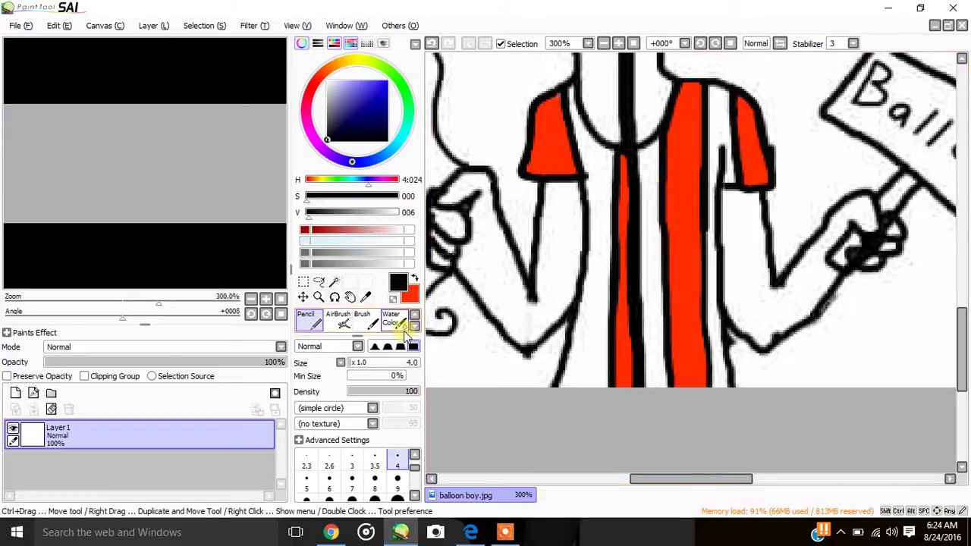
pyautogui.click(371, 324)
pyautogui.click(336, 322)
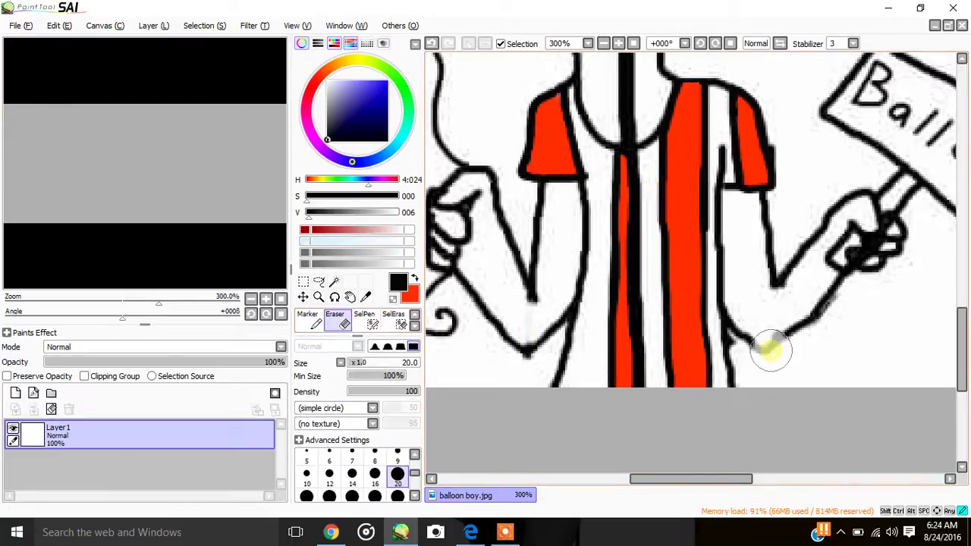
# Redraw the sign arm's elbow as a smooth black curve joining the forearm to the shirt, using the Pencil at size 4
pyautogui.click(414, 315)
pyautogui.click(300, 317)
pyautogui.doubleClick(300, 317)
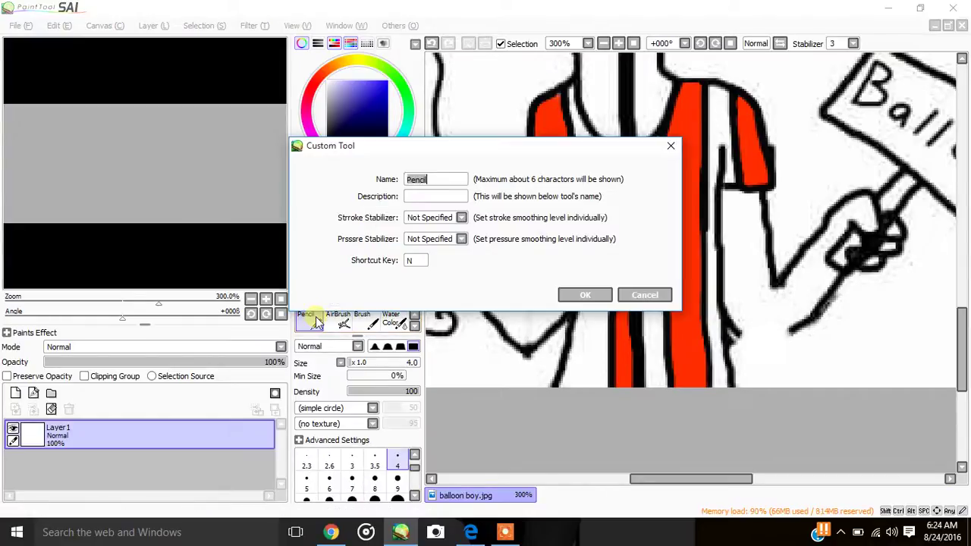
pyautogui.press('Escape')
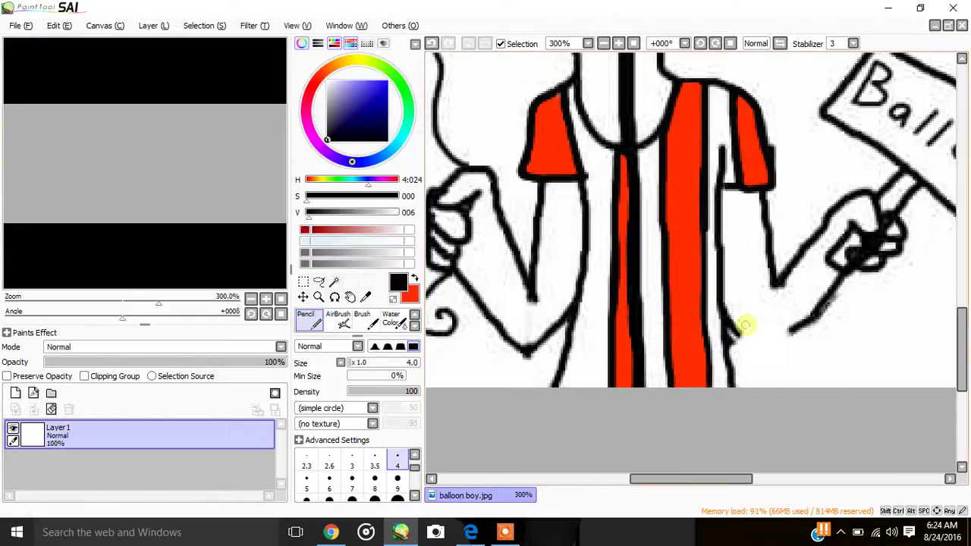
pyautogui.moveTo(736, 330); pyautogui.dragTo(800, 324)
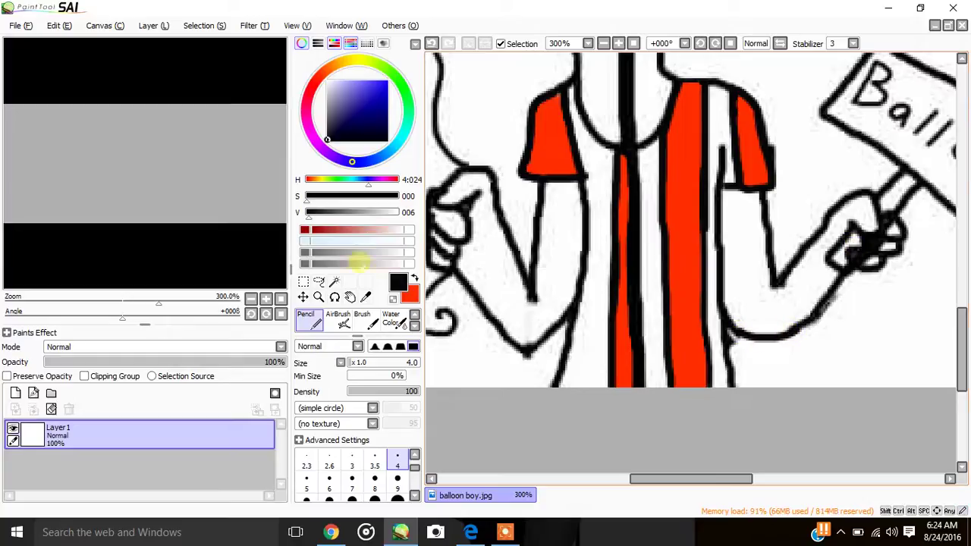
# Erase the black blotch covering the fingers of the hand holding the sign, using the Eraser at size 1.5
pyautogui.click(415, 326)
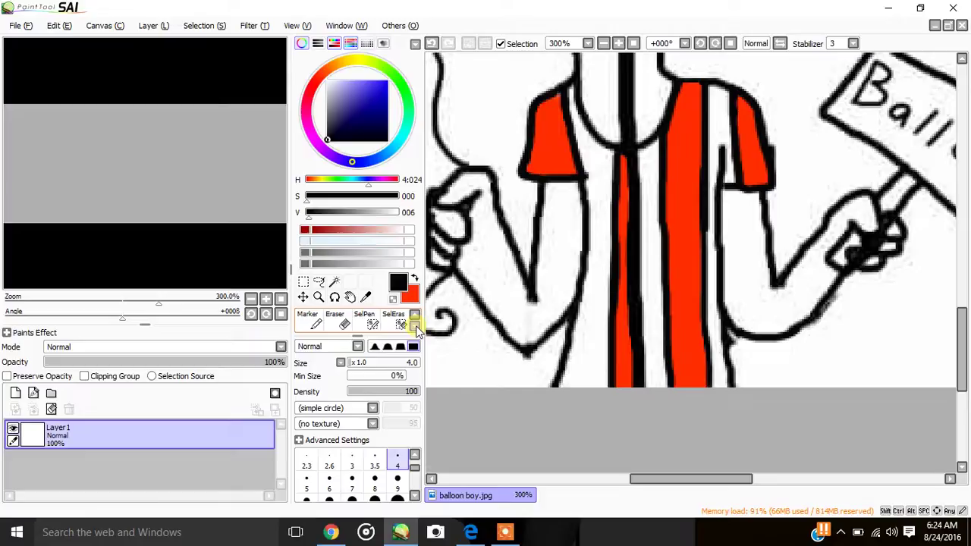
pyautogui.click(364, 324)
pyautogui.click(338, 323)
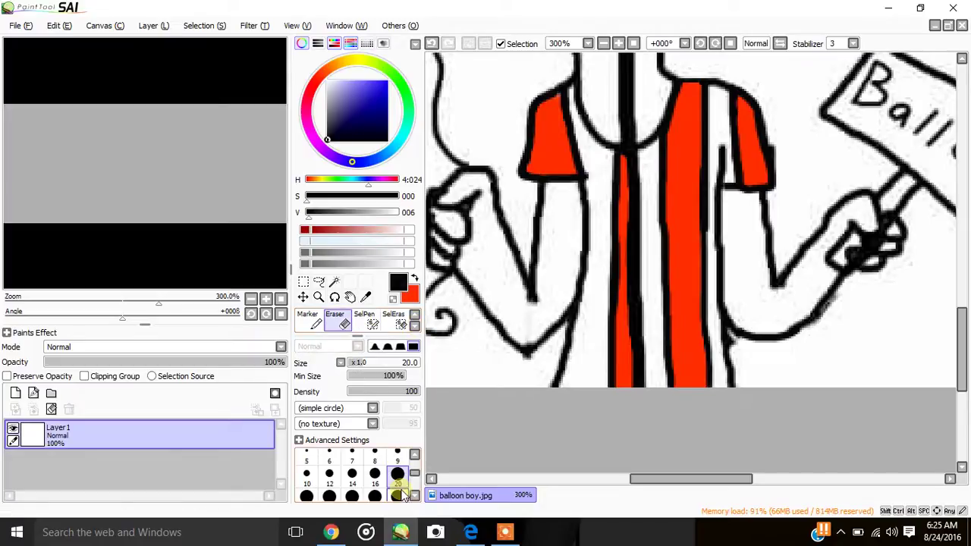
pyautogui.scroll(2, 374, 459)
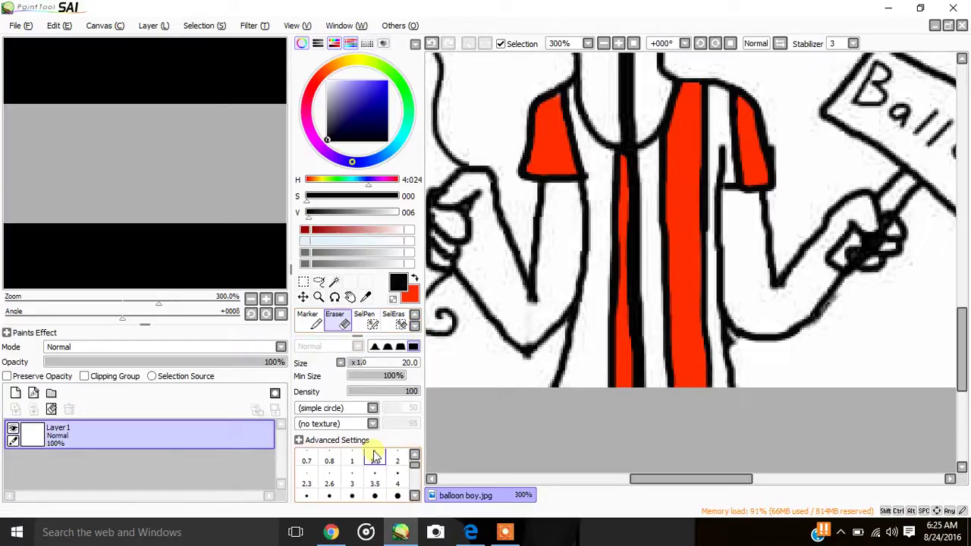
pyautogui.click(319, 297)
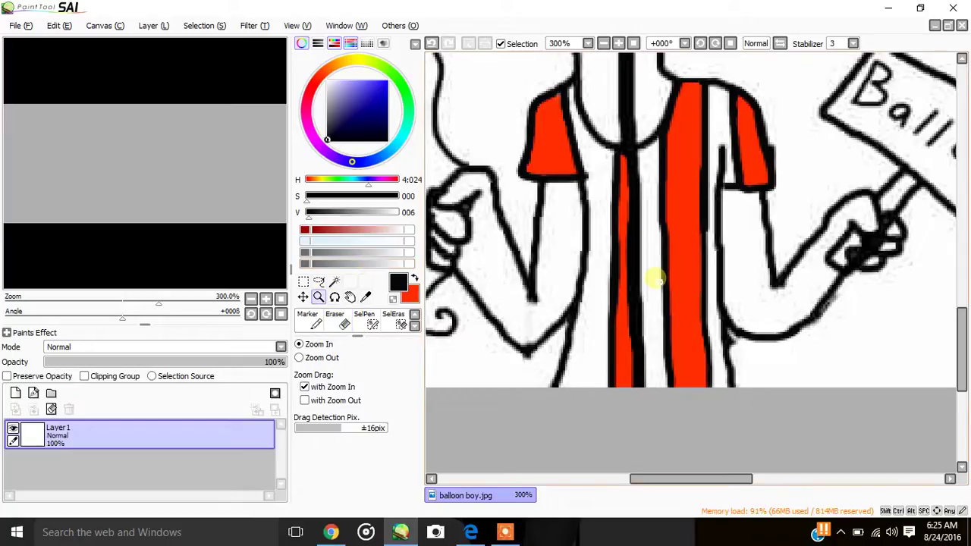
pyautogui.click(874, 236)
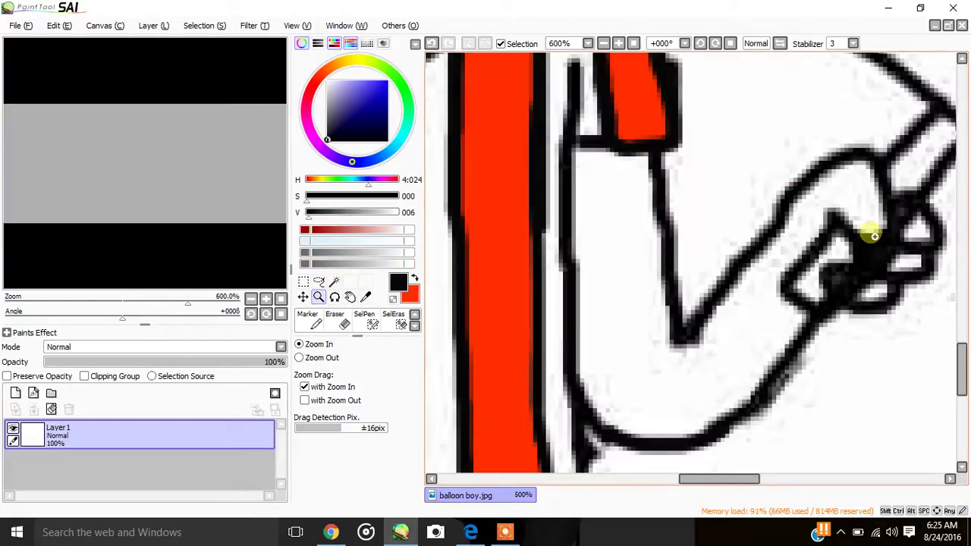
pyautogui.press('e')
pyautogui.moveTo(856, 279)
pyautogui.mouseDown()
pyautogui.moveTo(862, 283)
pyautogui.moveTo(837, 276)
pyautogui.moveTo(854, 295)
pyautogui.moveTo(873, 253)
pyautogui.moveTo(894, 266)
pyautogui.moveTo(906, 217)
pyautogui.mouseUp()
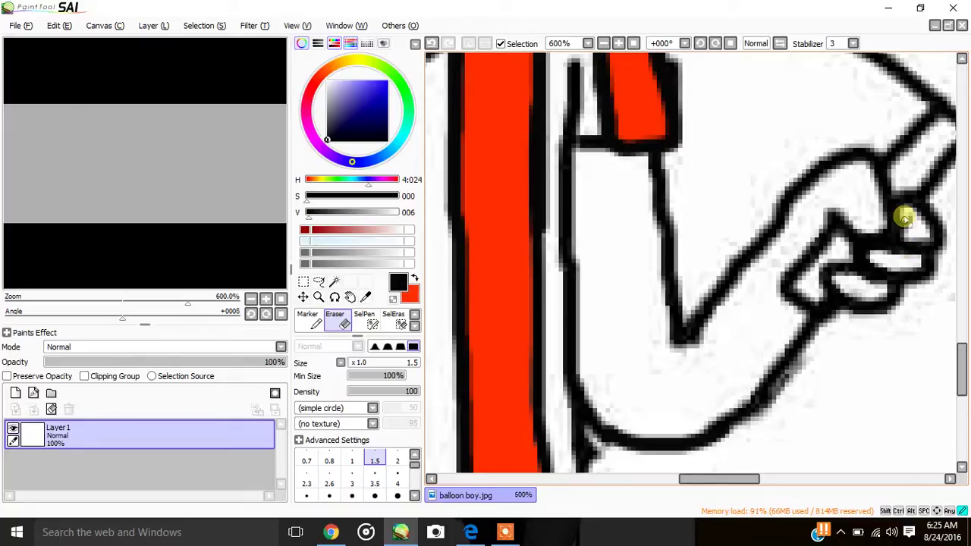
# Mark the edges of the two white shirt stripes flanking the narrow red centre stripe with the SelPen at size 4
pyautogui.moveTo(702, 478); pyautogui.dragTo(654, 477)
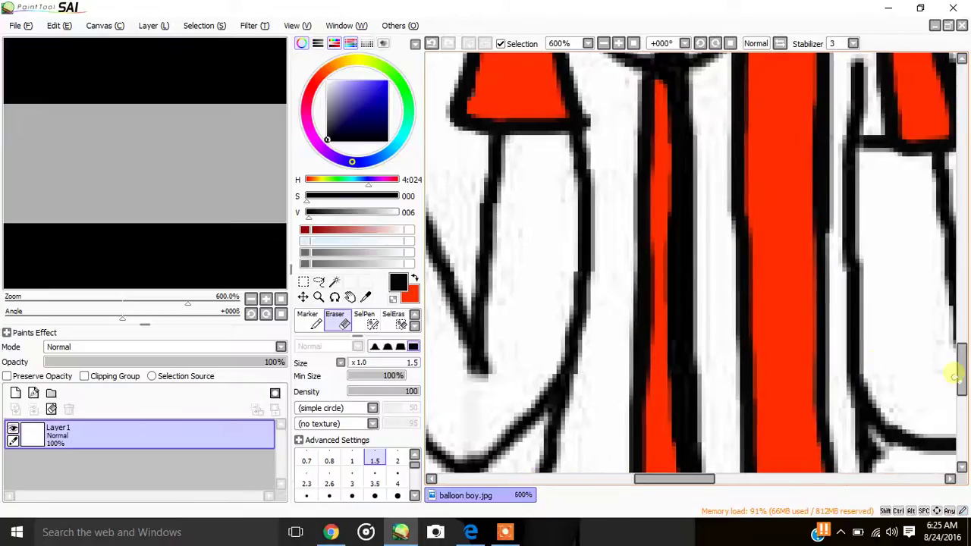
pyautogui.click(604, 43)
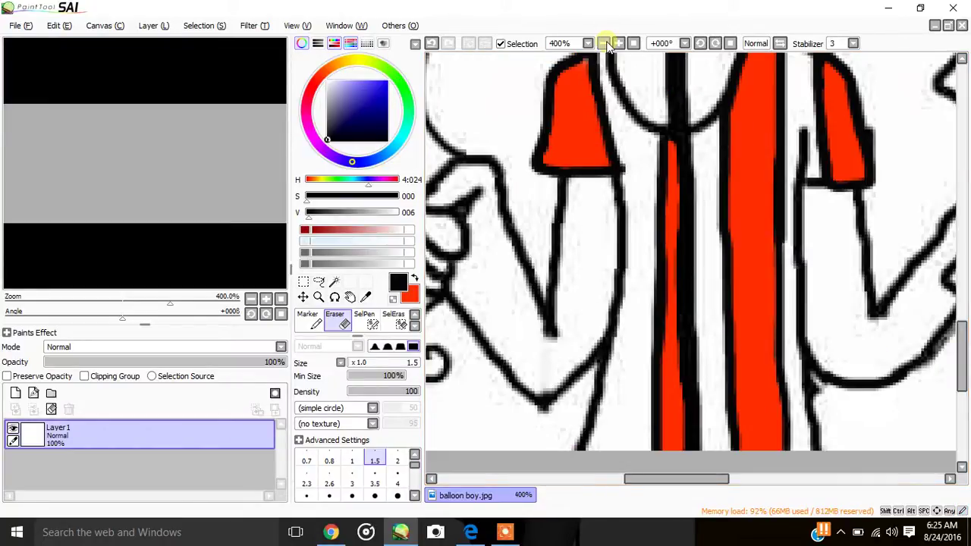
pyautogui.click(372, 324)
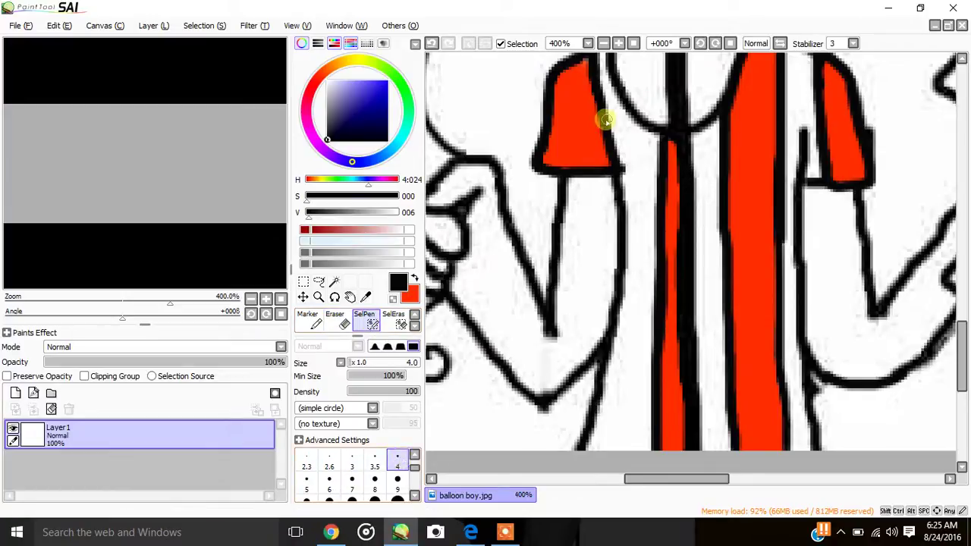
pyautogui.moveTo(607, 120)
pyautogui.mouseDown()
pyautogui.moveTo(604, 58)
pyautogui.moveTo(618, 107)
pyautogui.moveTo(646, 130)
pyautogui.moveTo(654, 153)
pyautogui.moveTo(646, 449)
pyautogui.mouseUp()
pyautogui.moveTo(611, 115)
pyautogui.mouseDown()
pyautogui.moveTo(625, 236)
pyautogui.moveTo(598, 418)
pyautogui.moveTo(604, 449)
pyautogui.moveTo(643, 449)
pyautogui.mouseUp()
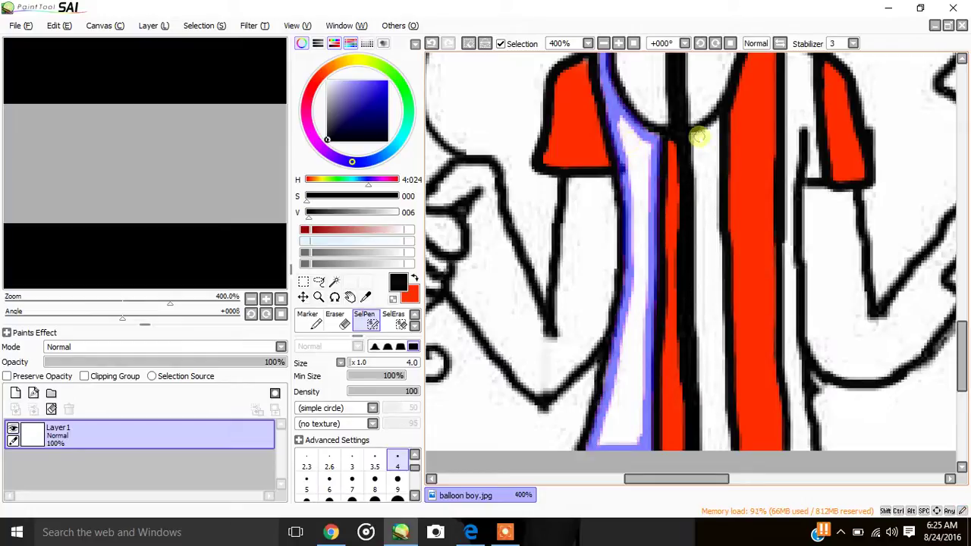
pyautogui.moveTo(694, 137)
pyautogui.mouseDown()
pyautogui.moveTo(716, 124)
pyautogui.moveTo(716, 385)
pyautogui.moveTo(726, 454)
pyautogui.moveTo(705, 433)
pyautogui.moveTo(696, 354)
pyautogui.moveTo(690, 145)
pyautogui.moveTo(710, 126)
pyautogui.mouseUp()
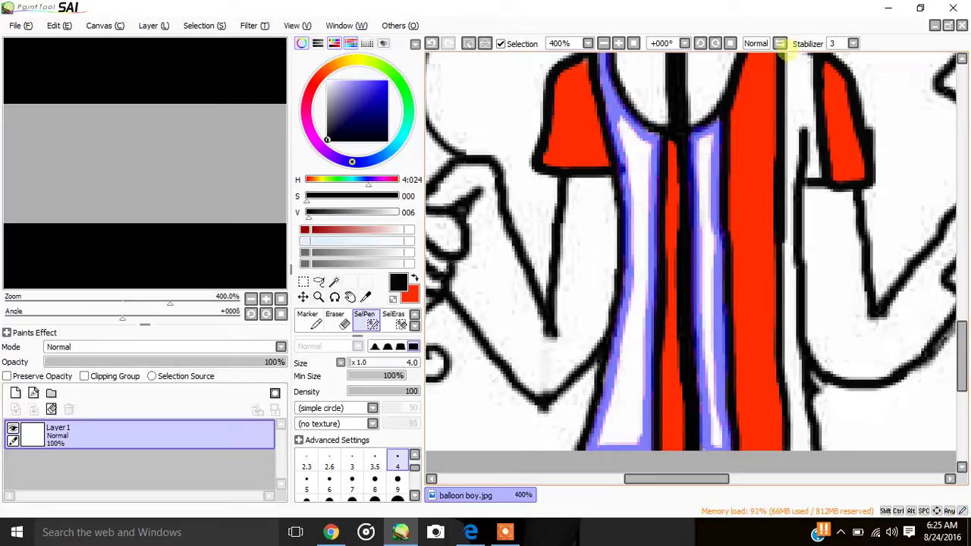
# Cover the white stripe beside the sign-side sleeve with the SelPen from shoulder to hem, and shift the colour hue to purple
pyautogui.scroll(2, 783, 97)
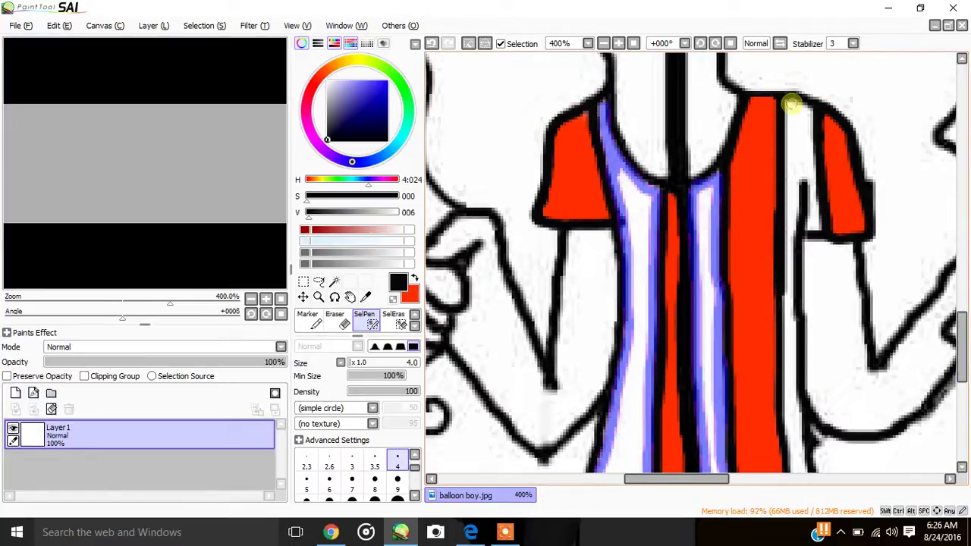
pyautogui.moveTo(787, 101)
pyautogui.mouseDown()
pyautogui.moveTo(806, 101)
pyautogui.moveTo(813, 123)
pyautogui.moveTo(818, 219)
pyautogui.moveTo(814, 201)
pyautogui.moveTo(794, 220)
pyautogui.moveTo(786, 260)
pyautogui.moveTo(794, 467)
pyautogui.moveTo(793, 377)
pyautogui.moveTo(787, 447)
pyautogui.mouseUp()
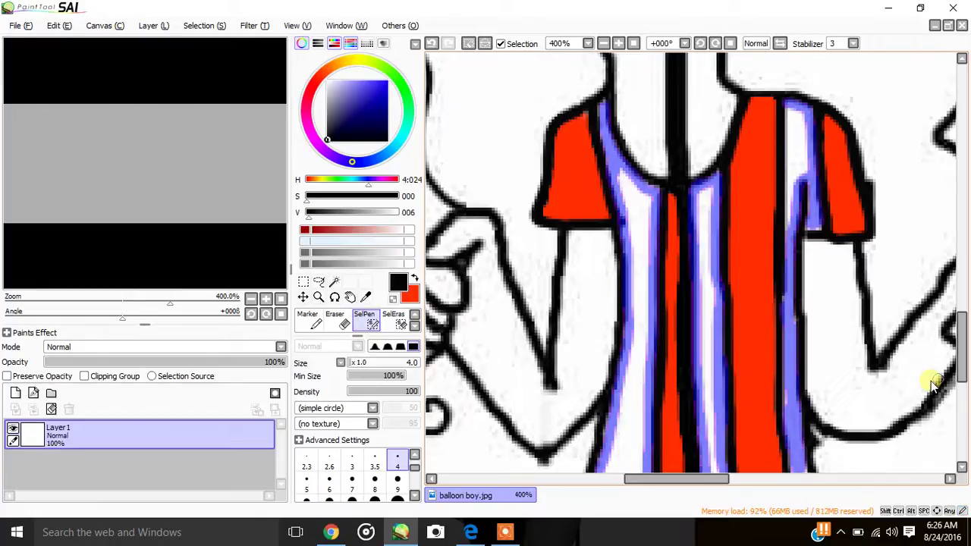
pyautogui.moveTo(961, 353); pyautogui.dragTo(961, 383)
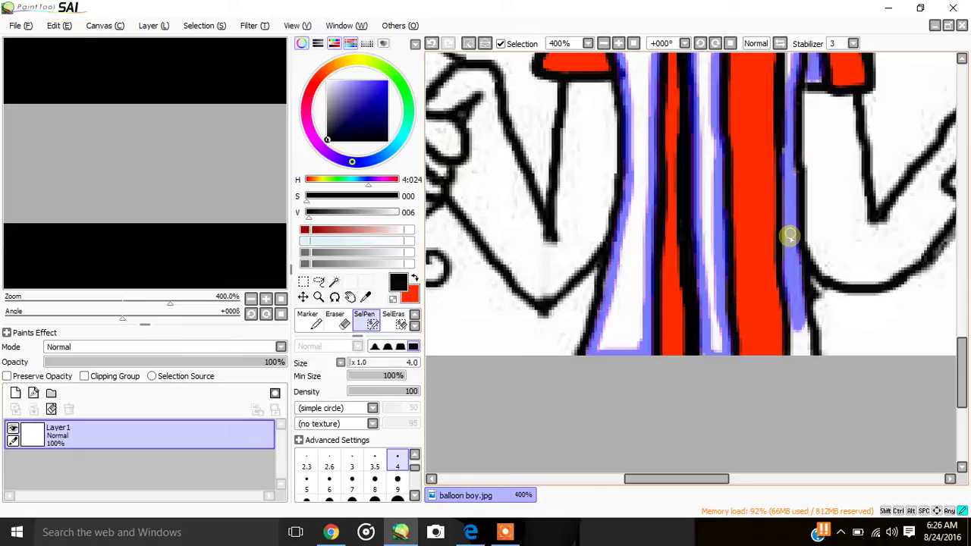
pyautogui.moveTo(792, 350); pyautogui.dragTo(794, 328)
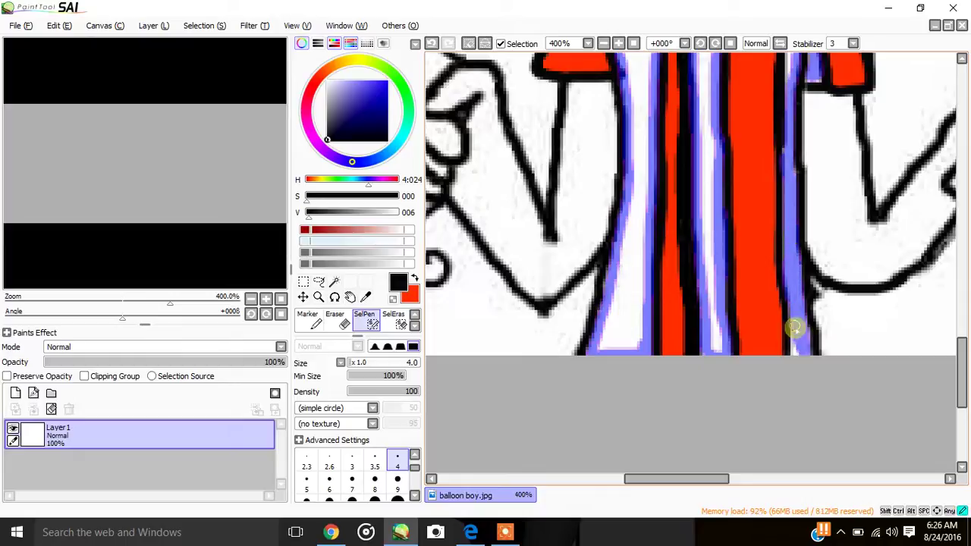
pyautogui.moveTo(962, 387); pyautogui.dragTo(962, 339)
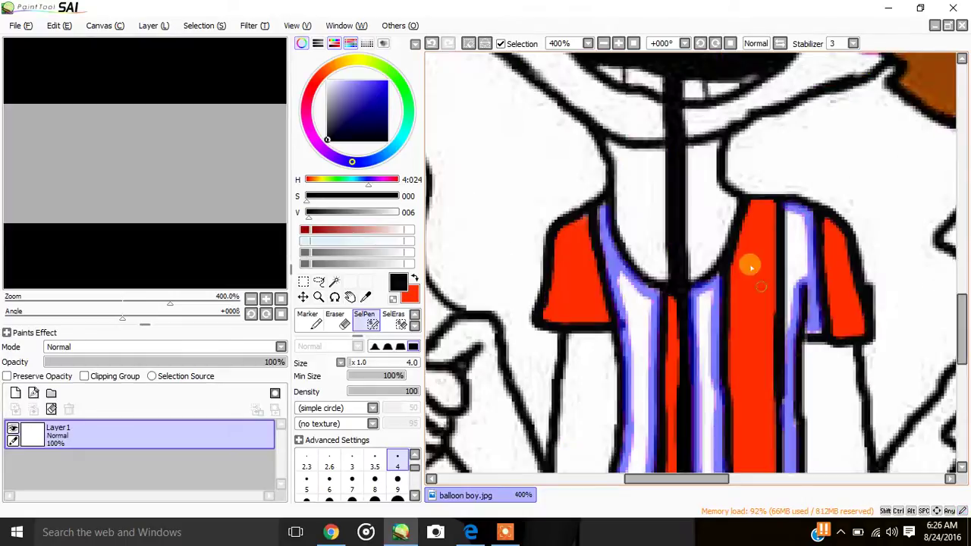
pyautogui.moveTo(804, 321)
pyautogui.mouseDown()
pyautogui.moveTo(791, 304)
pyautogui.moveTo(784, 223)
pyautogui.moveTo(801, 244)
pyautogui.moveTo(797, 276)
pyautogui.moveTo(798, 217)
pyautogui.moveTo(801, 282)
pyautogui.moveTo(788, 224)
pyautogui.mouseUp()
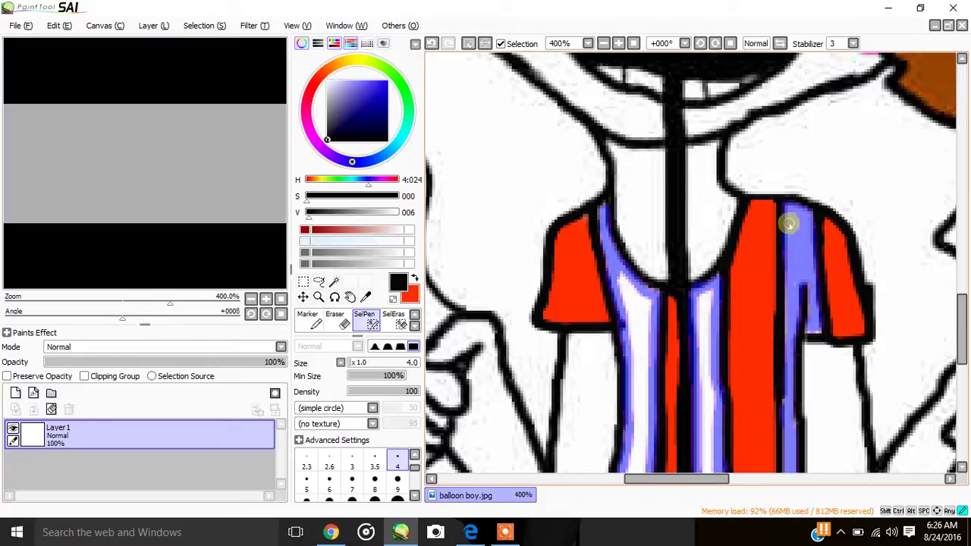
pyautogui.click(318, 144)
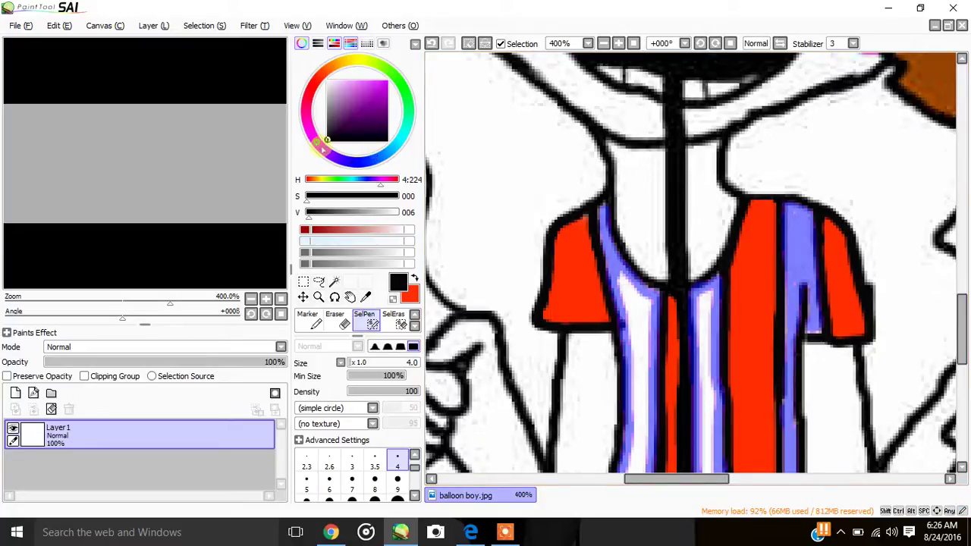
# Switch to Chrome, close the Screen Recorder download page, and search Google for "balloon girl fnaf" in a new tab
pyautogui.click(331, 532)
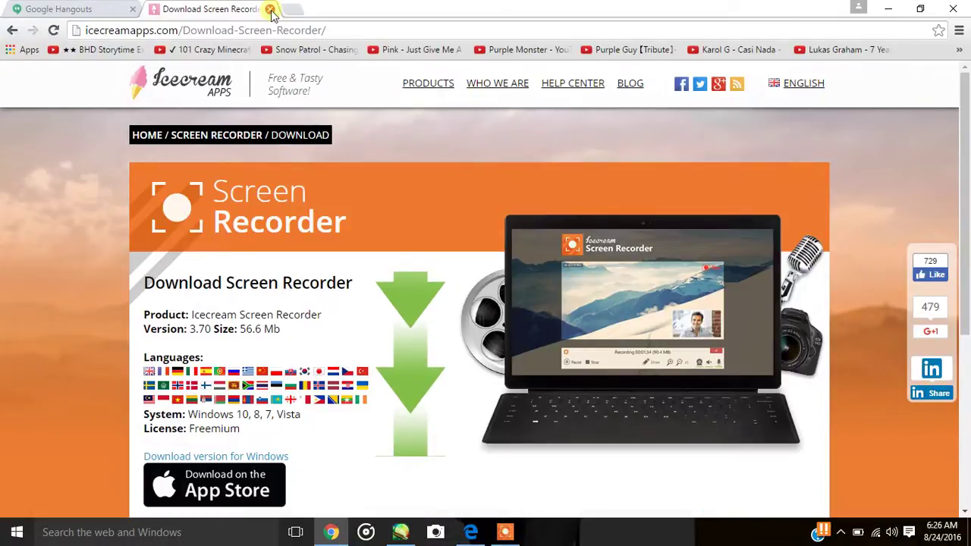
pyautogui.click(269, 9)
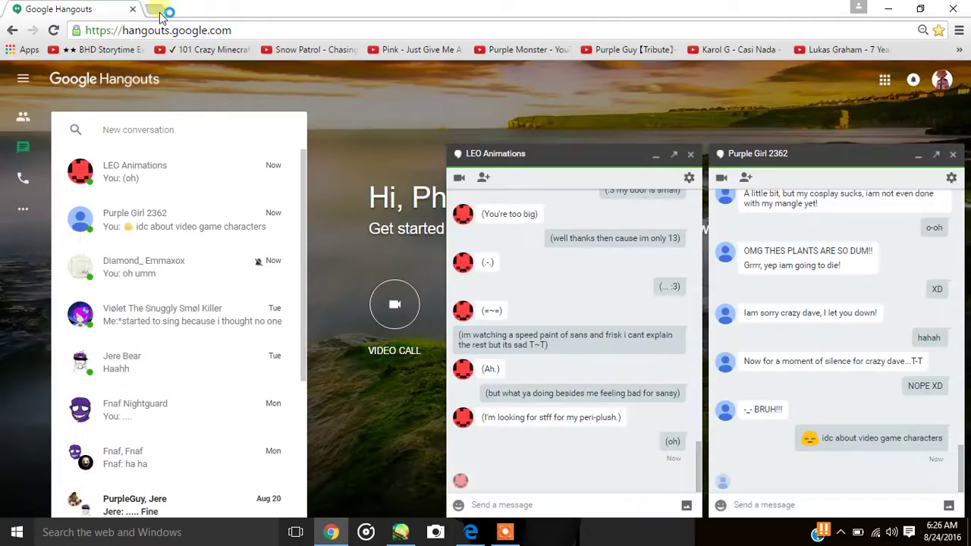
pyautogui.click(167, 11)
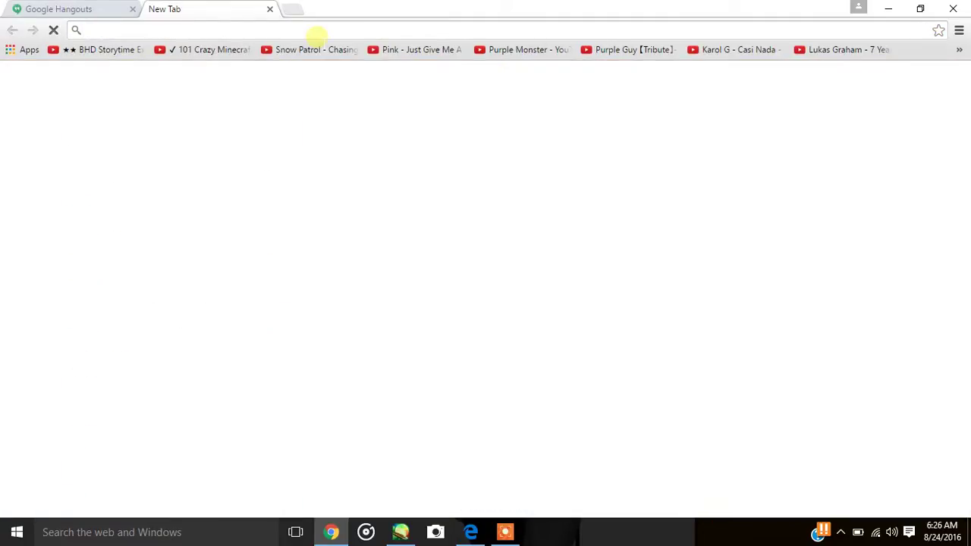
pyautogui.write('pho')
pyautogui.press('Escape')
pyautogui.press('Escape')
pyautogui.write('balloon')
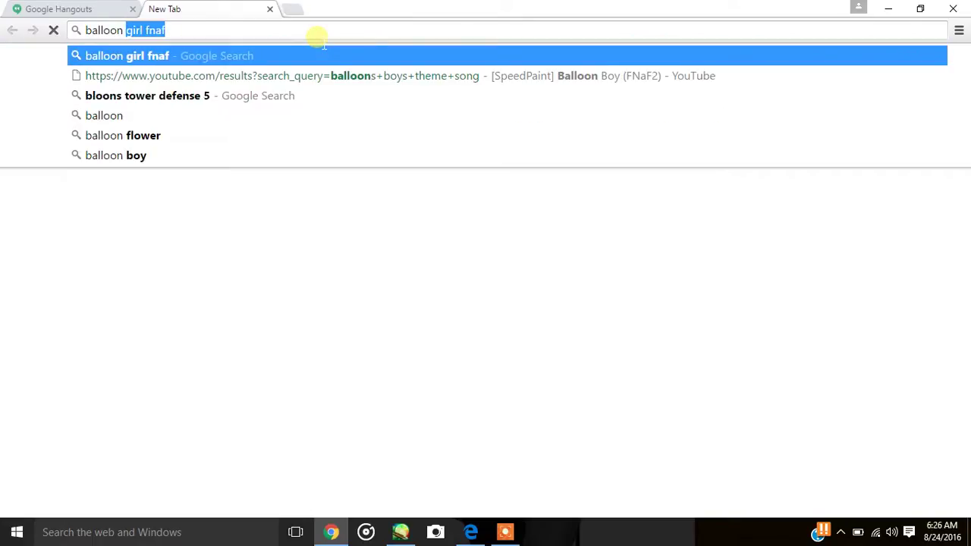
pyautogui.write(' girl')
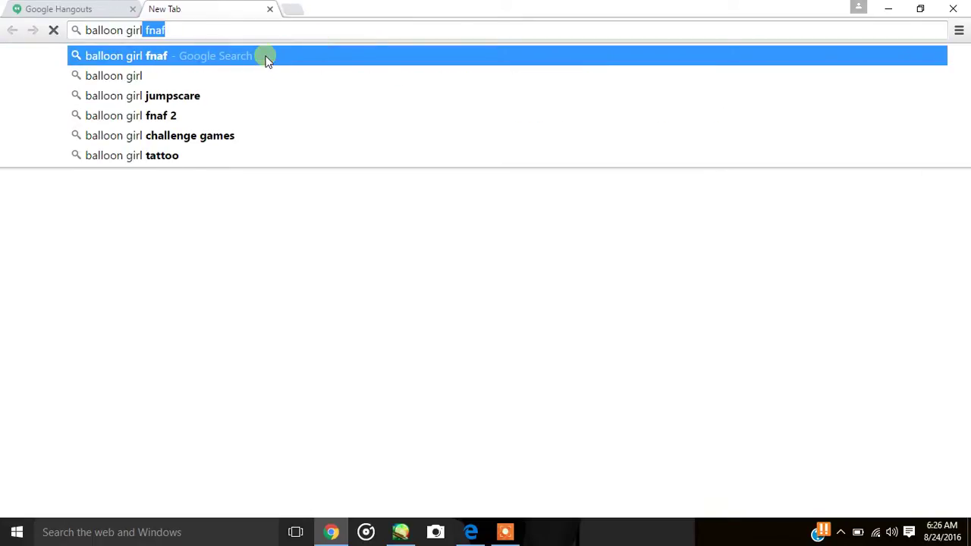
pyautogui.click(264, 55)
pyautogui.click(264, 59)
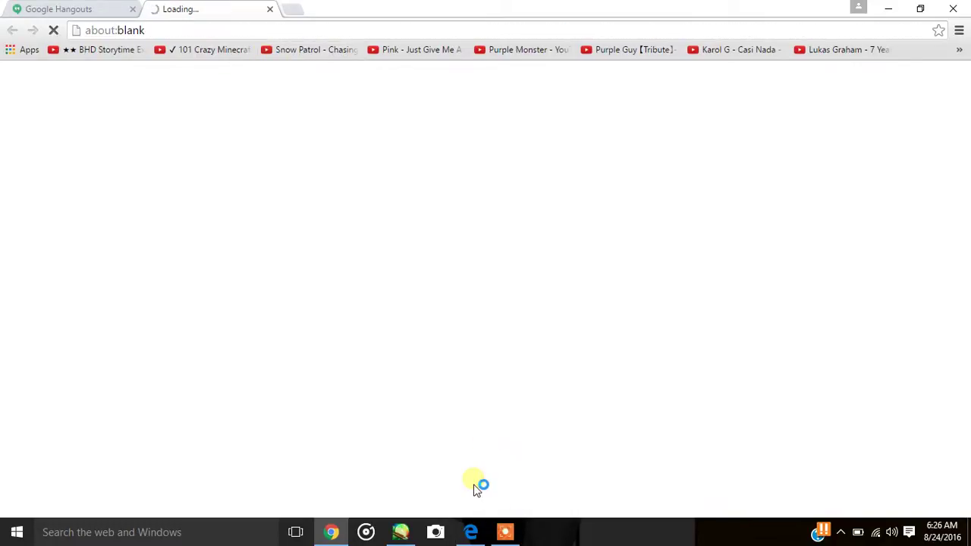
# Close the Screen Recorder upgrade page in Edge and look through the "balloon girl fnaf" image results for colour reference
pyautogui.moveTo(476, 534)
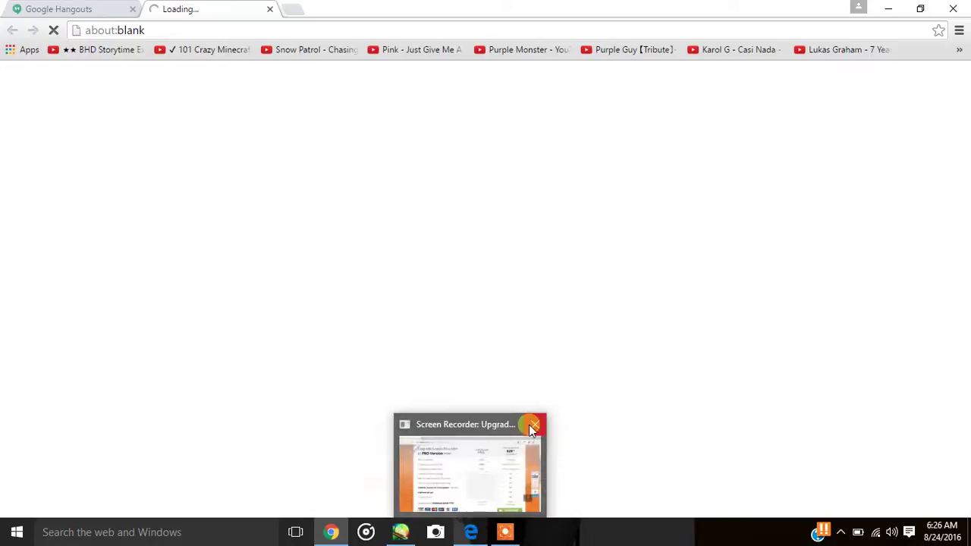
pyautogui.click(533, 426)
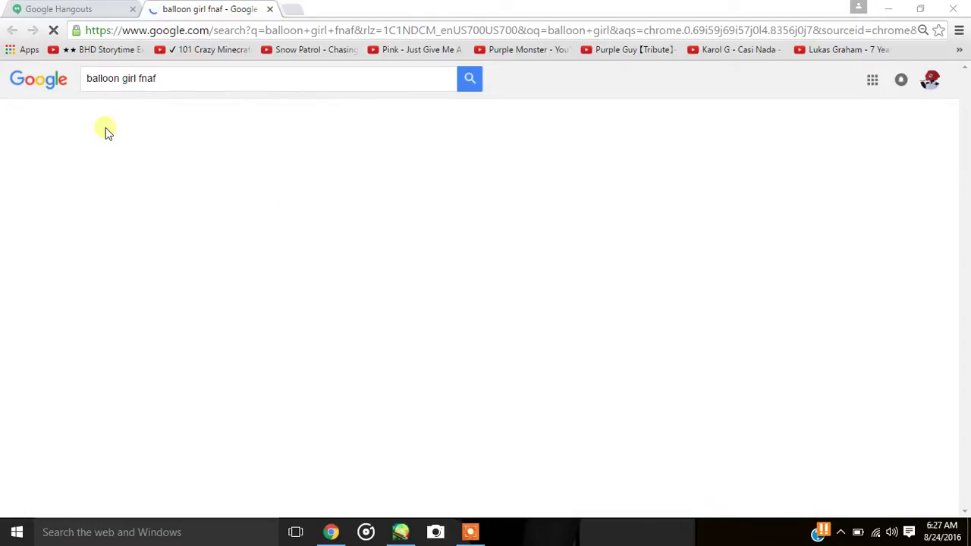
pyautogui.click(472, 533)
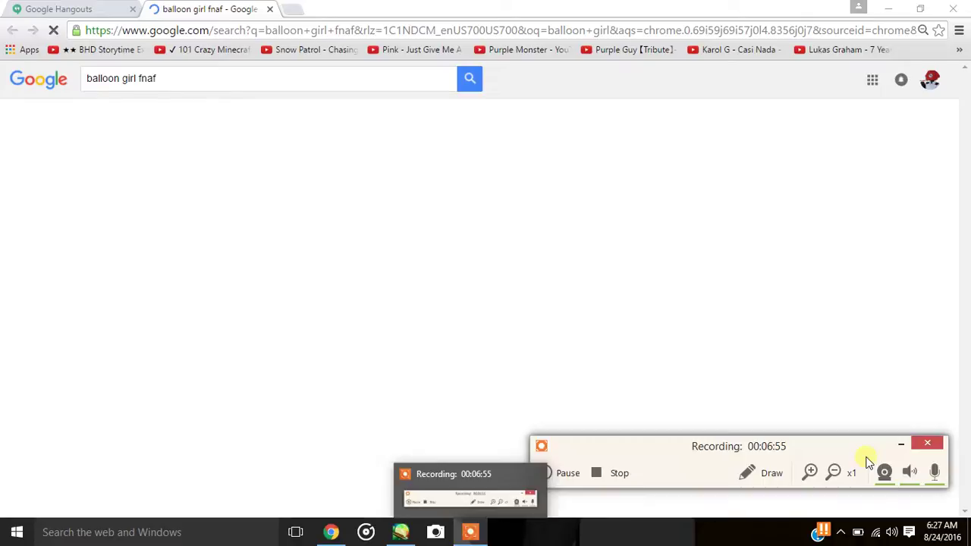
pyautogui.click(545, 472)
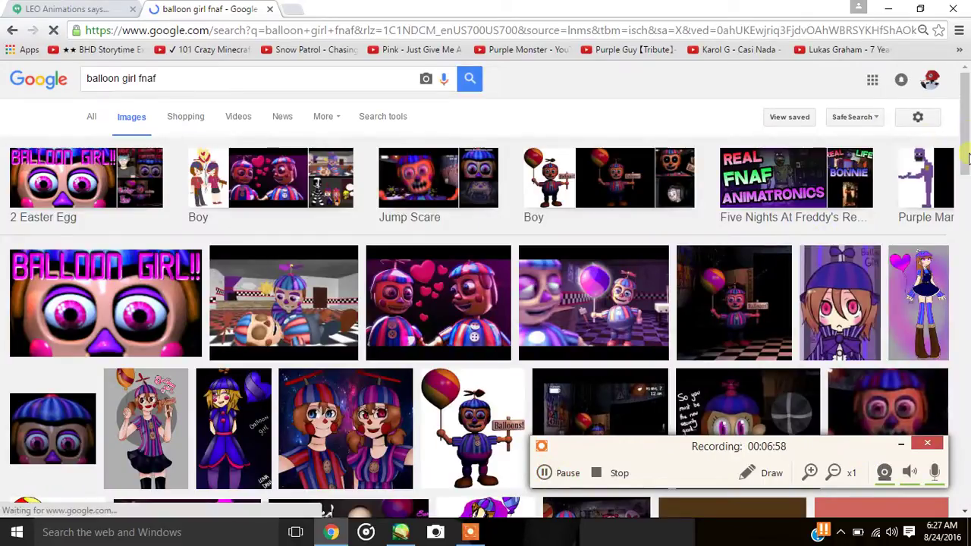
pyautogui.moveTo(967, 158); pyautogui.dragTo(965, 193)
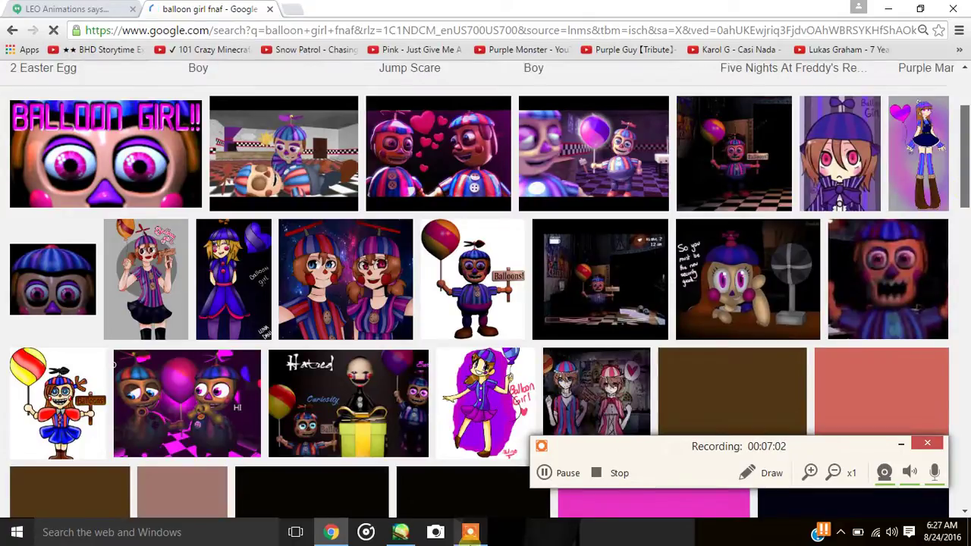
# Switch back to PaintTool SAI, set the colour to bright purple, and paint the selected sign-side stripes down to the hem with the Pencil at size 20
pyautogui.click(416, 537)
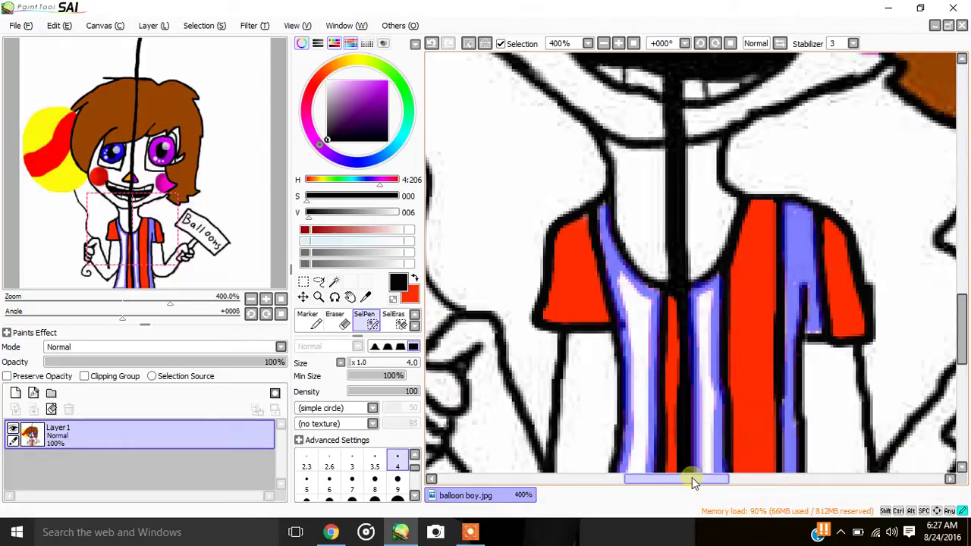
pyautogui.moveTo(691, 477); pyautogui.dragTo(716, 477)
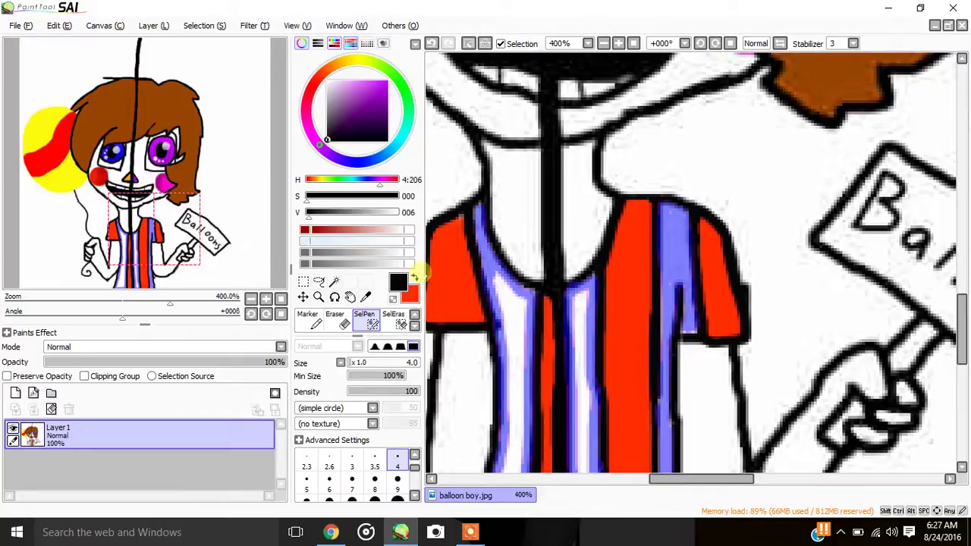
pyautogui.click(379, 89)
pyautogui.moveTo(380, 88); pyautogui.dragTo(386, 82)
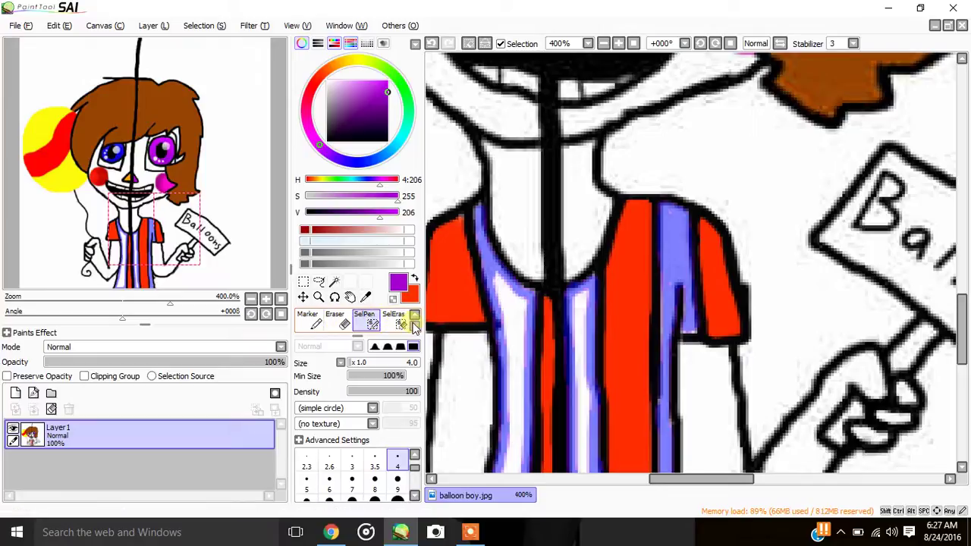
pyautogui.click(414, 315)
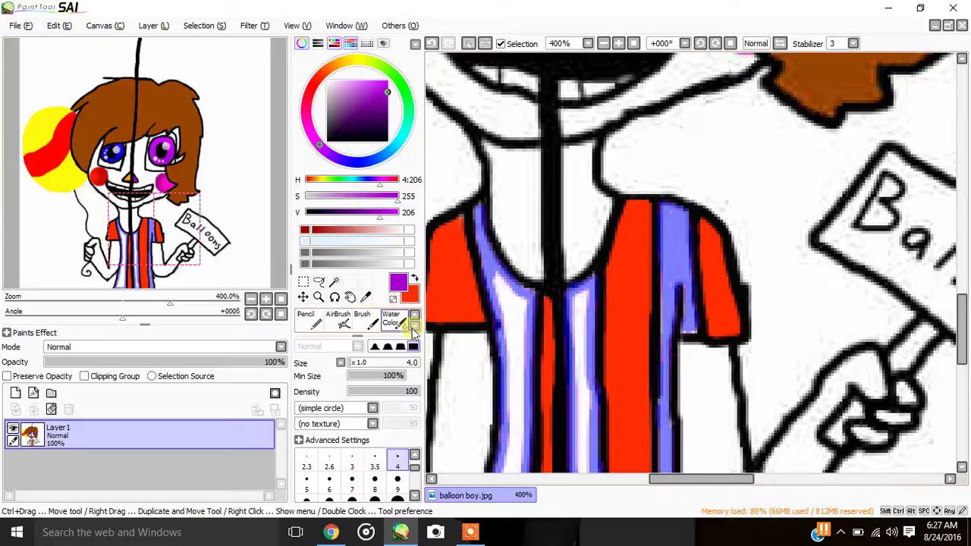
pyautogui.click(307, 319)
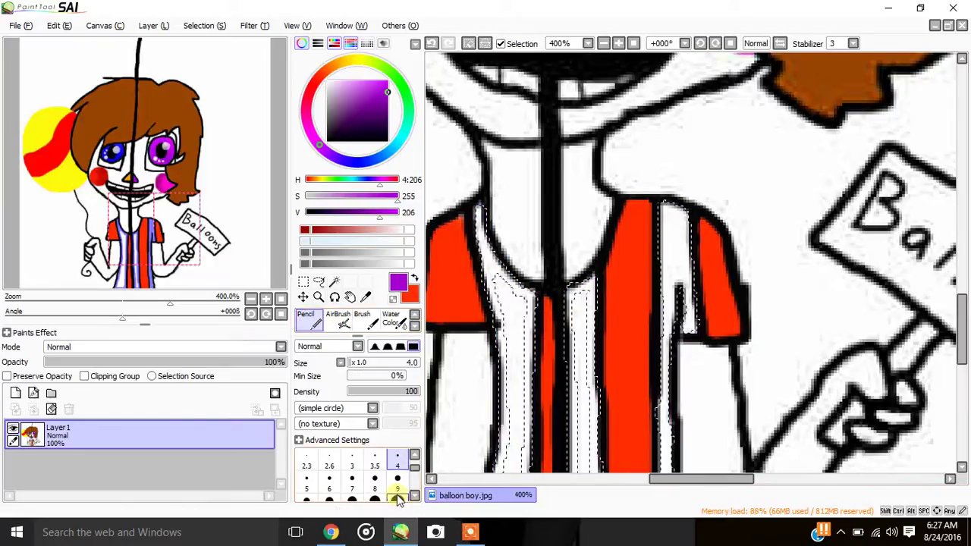
pyautogui.moveTo(581, 297); pyautogui.dragTo(574, 472)
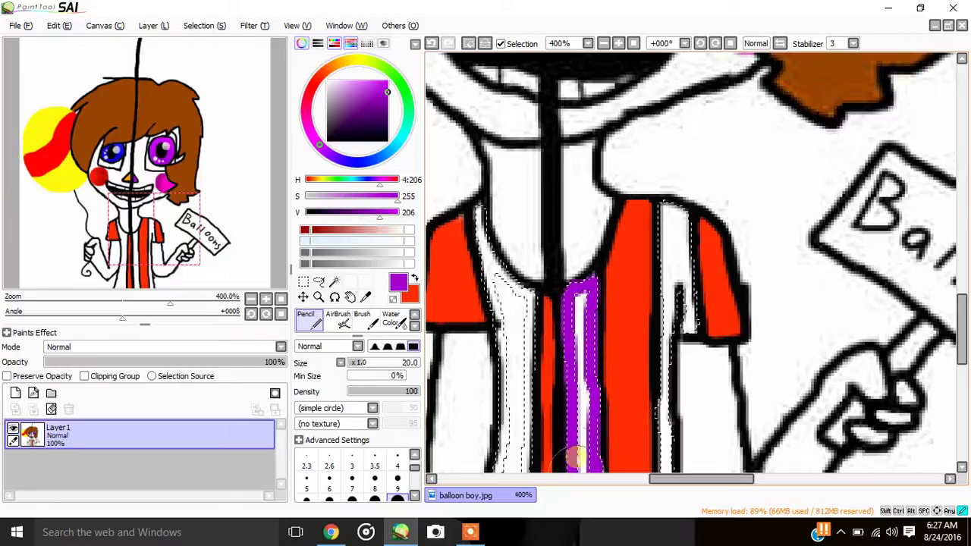
pyautogui.moveTo(667, 209)
pyautogui.mouseDown()
pyautogui.moveTo(690, 225)
pyautogui.moveTo(676, 286)
pyautogui.moveTo(682, 280)
pyautogui.moveTo(668, 472)
pyautogui.mouseUp()
pyautogui.moveTo(962, 330); pyautogui.dragTo(960, 360)
pyautogui.moveTo(626, 399)
pyautogui.mouseDown()
pyautogui.moveTo(581, 407)
pyautogui.moveTo(592, 433)
pyautogui.mouseUp()
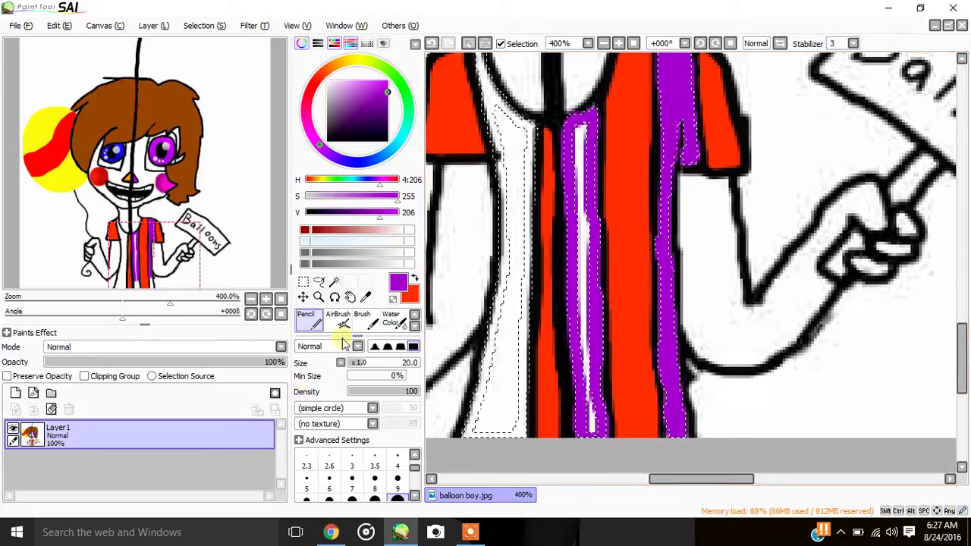
# Change the red colour to pure blue, paint the selected stripe on the balloon-side half of the shirt, and clear the selection
pyautogui.click(414, 325)
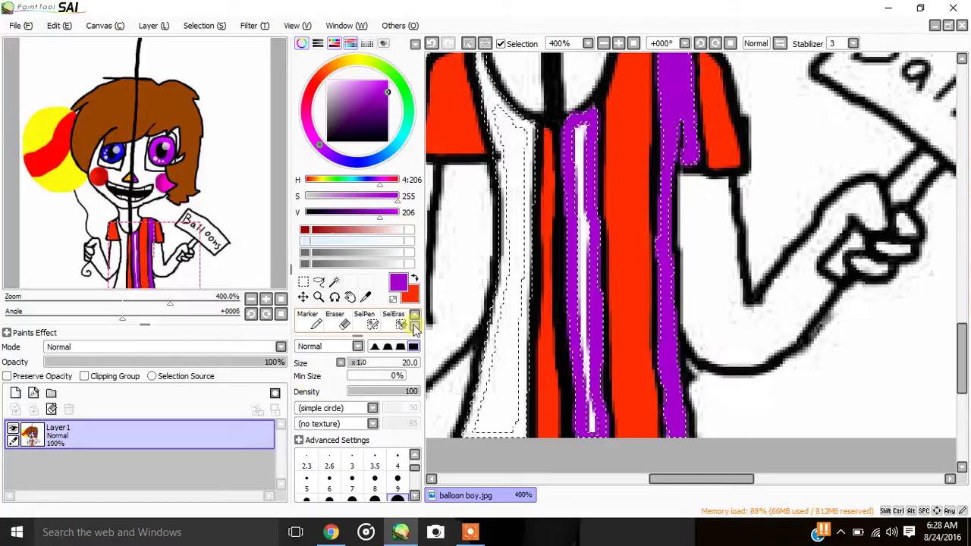
pyautogui.click(414, 282)
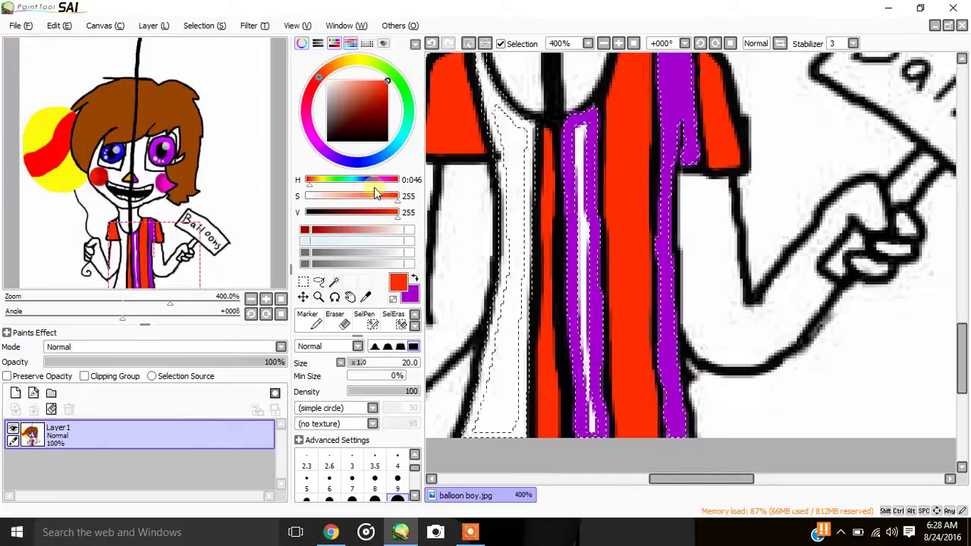
pyautogui.click(358, 160)
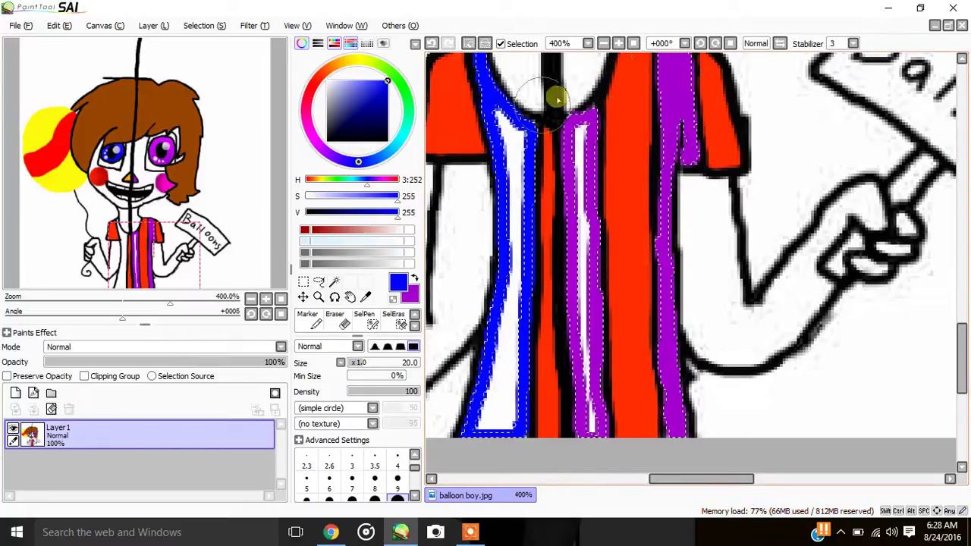
pyautogui.click(475, 43)
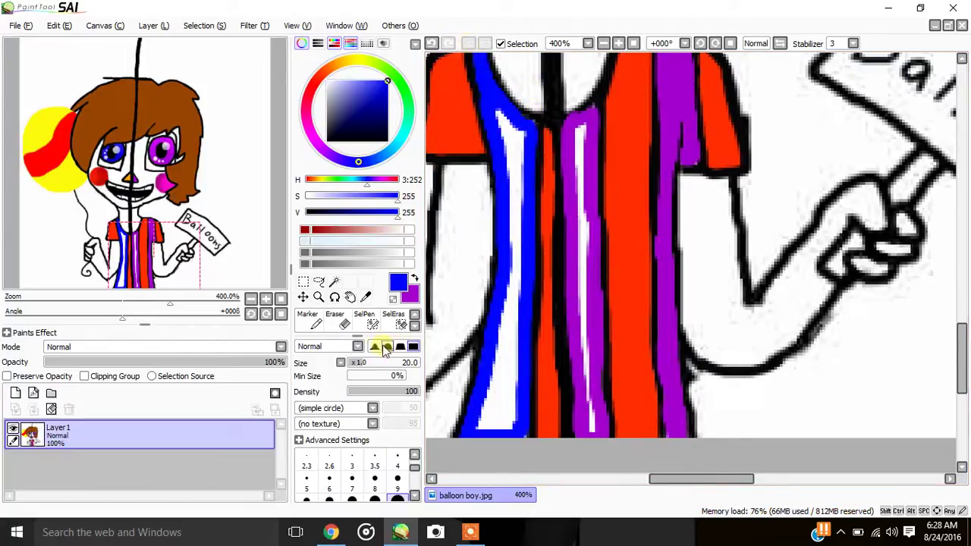
# Mark the white gaps inside the blue stripe and the inner purple stripe with the SelPen at size 8
pyautogui.click(365, 320)
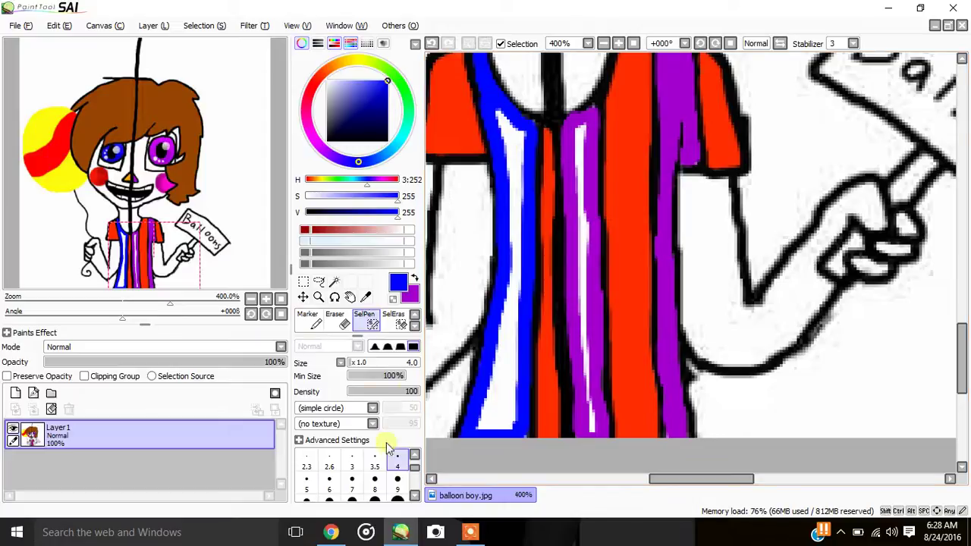
pyautogui.click(375, 482)
pyautogui.moveTo(508, 167)
pyautogui.mouseDown()
pyautogui.moveTo(496, 104)
pyautogui.moveTo(518, 123)
pyautogui.moveTo(515, 252)
pyautogui.moveTo(512, 325)
pyautogui.moveTo(486, 421)
pyautogui.moveTo(510, 411)
pyautogui.moveTo(507, 314)
pyautogui.moveTo(480, 430)
pyautogui.mouseUp()
pyautogui.moveTo(587, 164)
pyautogui.mouseDown()
pyautogui.moveTo(580, 132)
pyautogui.moveTo(593, 450)
pyautogui.mouseUp()
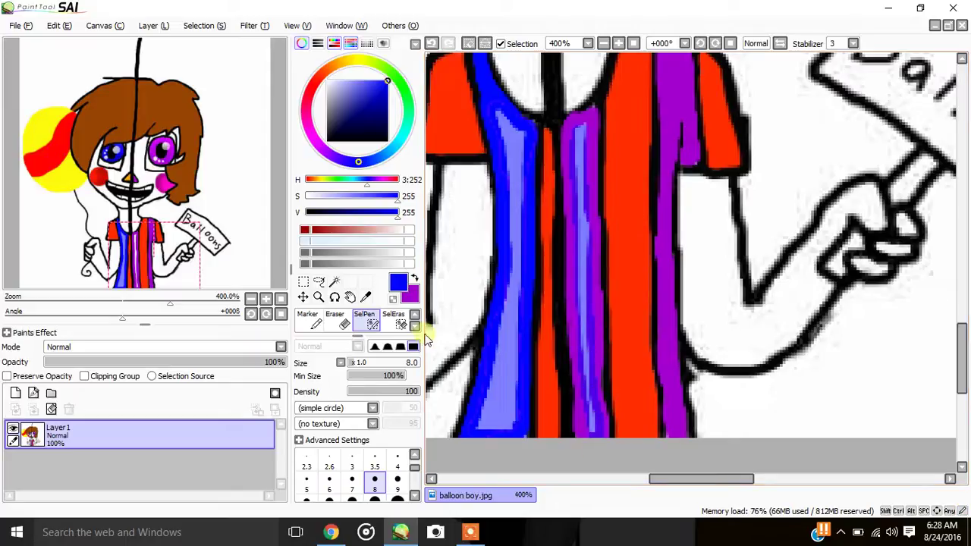
# Fill the marked gaps with the Pencil, blue in the blue stripe and purple in the inner purple stripe, and clear the selection
pyautogui.click(414, 315)
pyautogui.click(312, 322)
pyautogui.moveTo(496, 188)
pyautogui.mouseDown()
pyautogui.moveTo(496, 112)
pyautogui.moveTo(505, 274)
pyautogui.moveTo(497, 444)
pyautogui.mouseUp()
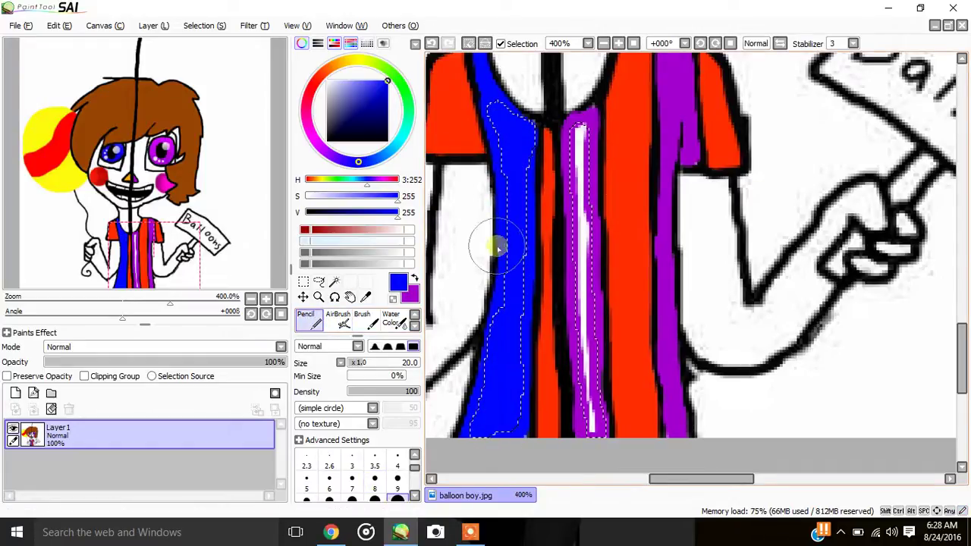
pyautogui.click(417, 281)
pyautogui.moveTo(581, 129)
pyautogui.mouseDown()
pyautogui.moveTo(569, 186)
pyautogui.moveTo(578, 452)
pyautogui.mouseUp()
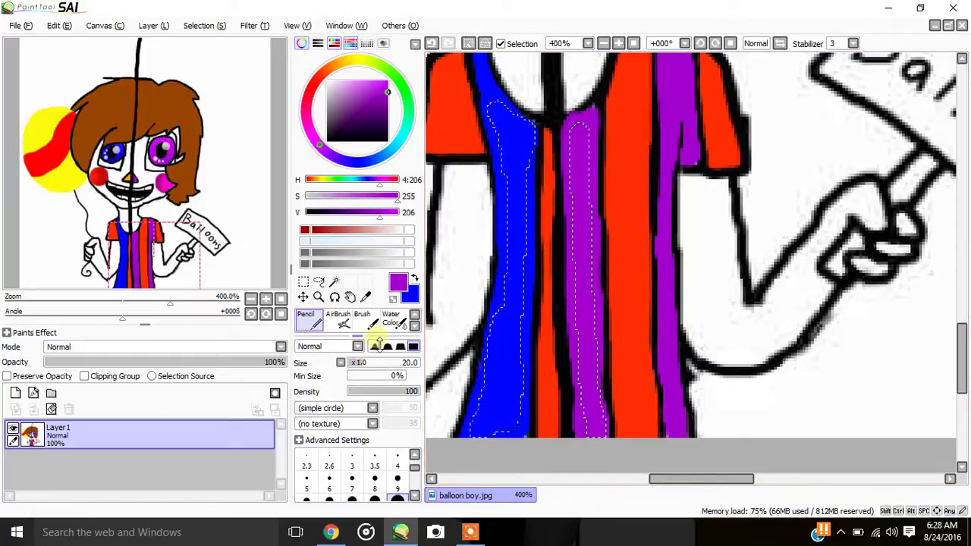
pyautogui.click(415, 325)
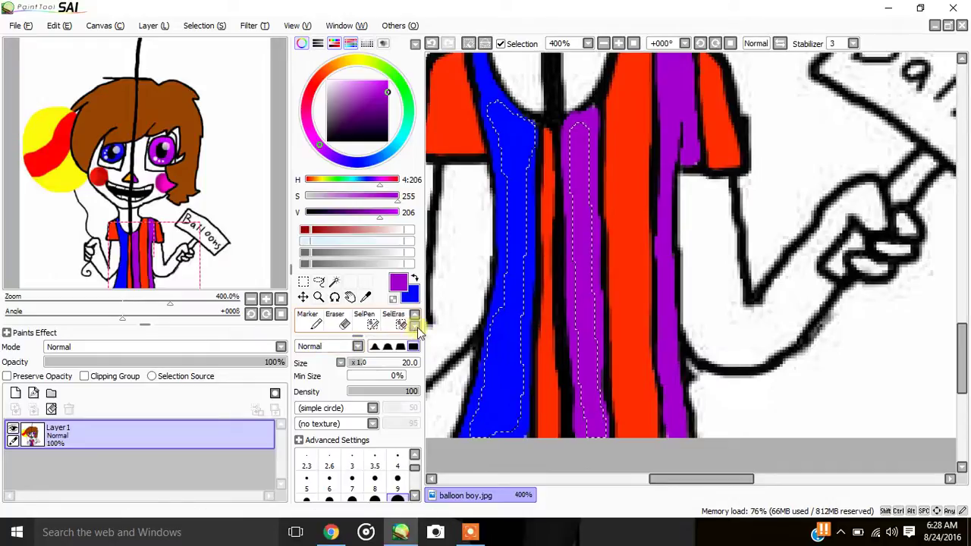
pyautogui.click(470, 43)
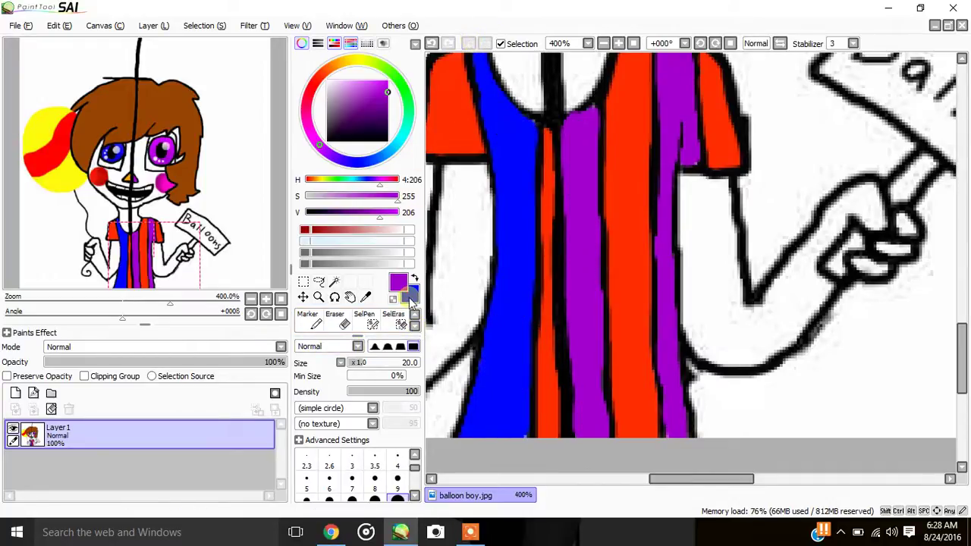
# Retrace the outlines of the purple stripe beside the sign-side sleeve, from shoulder to hem, with a black Pencil at size 4
pyautogui.click(415, 280)
pyautogui.click(327, 140)
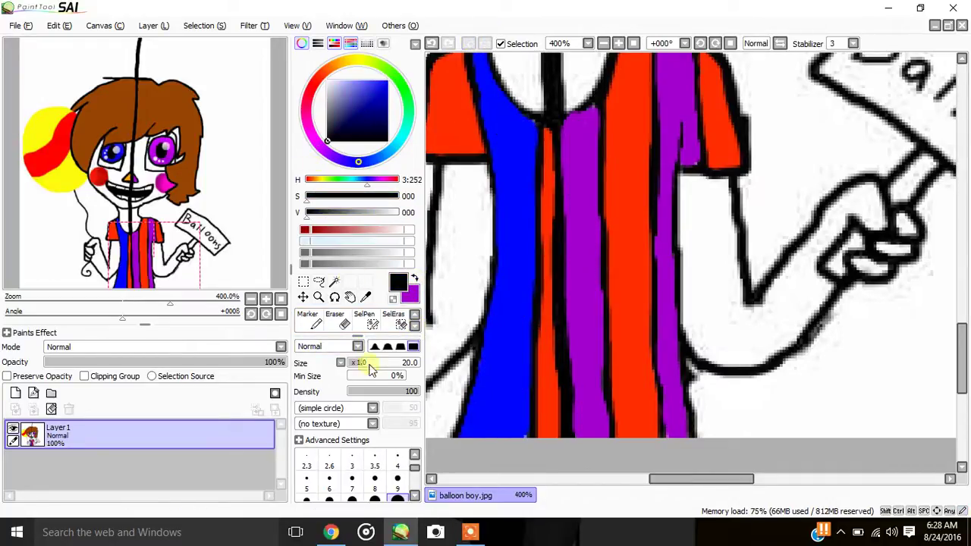
pyautogui.click(397, 459)
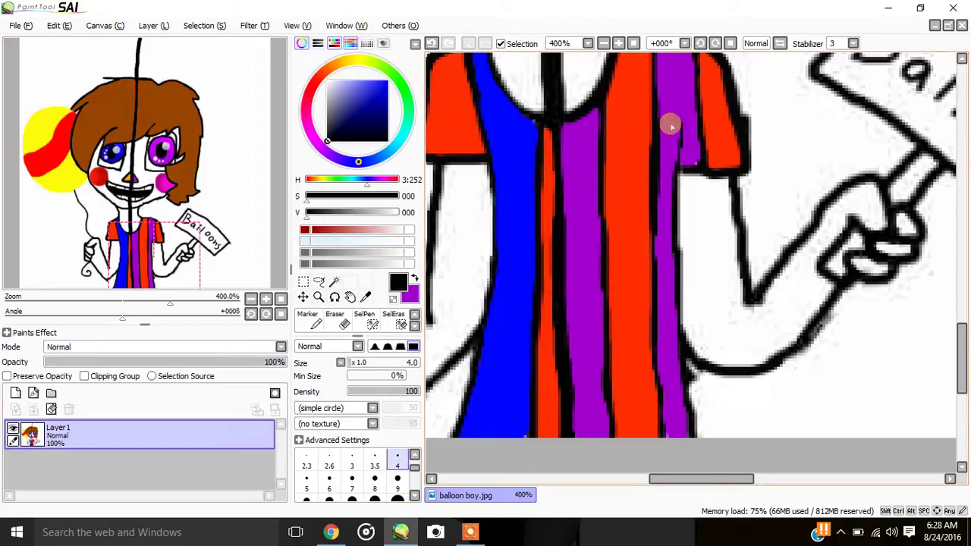
pyautogui.moveTo(682, 125)
pyautogui.mouseDown()
pyautogui.moveTo(678, 287)
pyautogui.moveTo(691, 440)
pyautogui.mouseUp()
pyautogui.moveTo(650, 61); pyautogui.dragTo(663, 456)
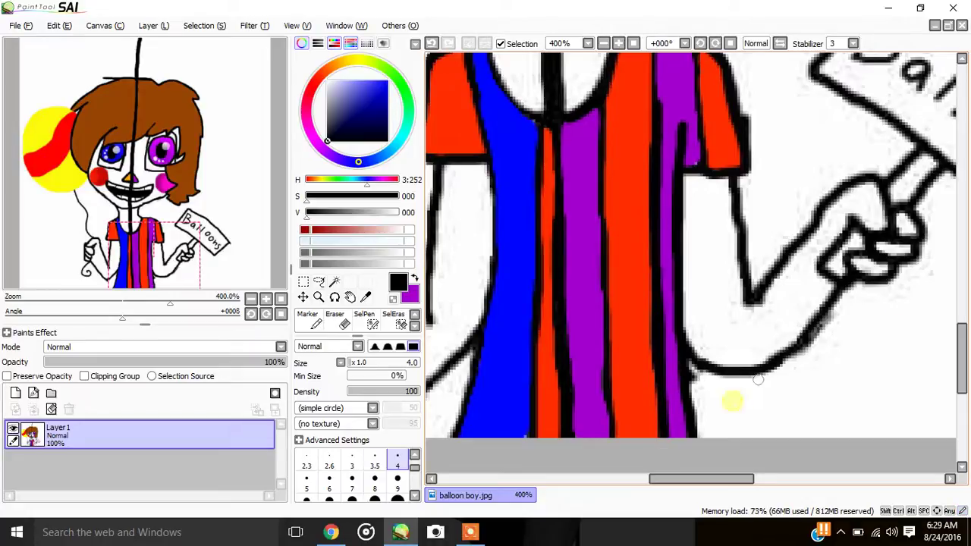
pyautogui.moveTo(962, 354); pyautogui.dragTo(962, 326)
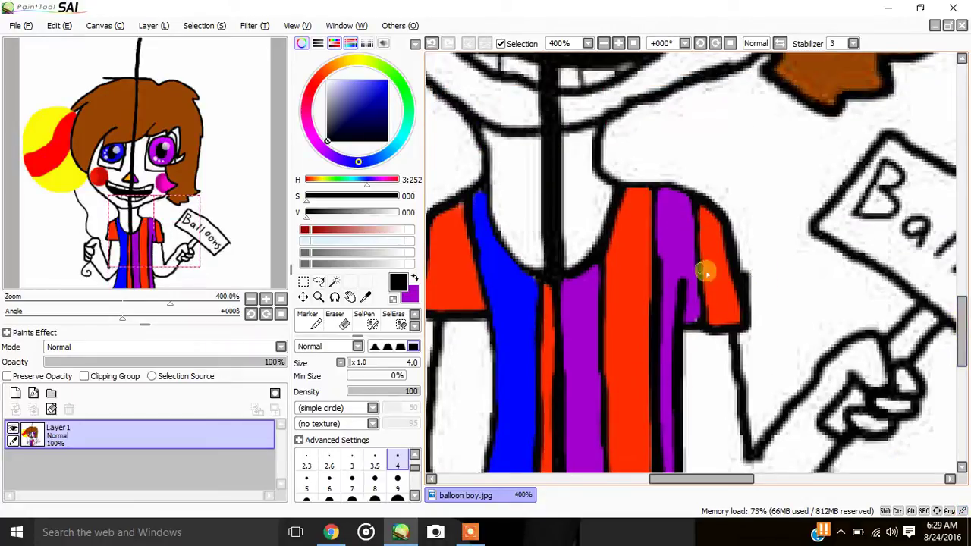
pyautogui.moveTo(655, 260); pyautogui.dragTo(647, 179)
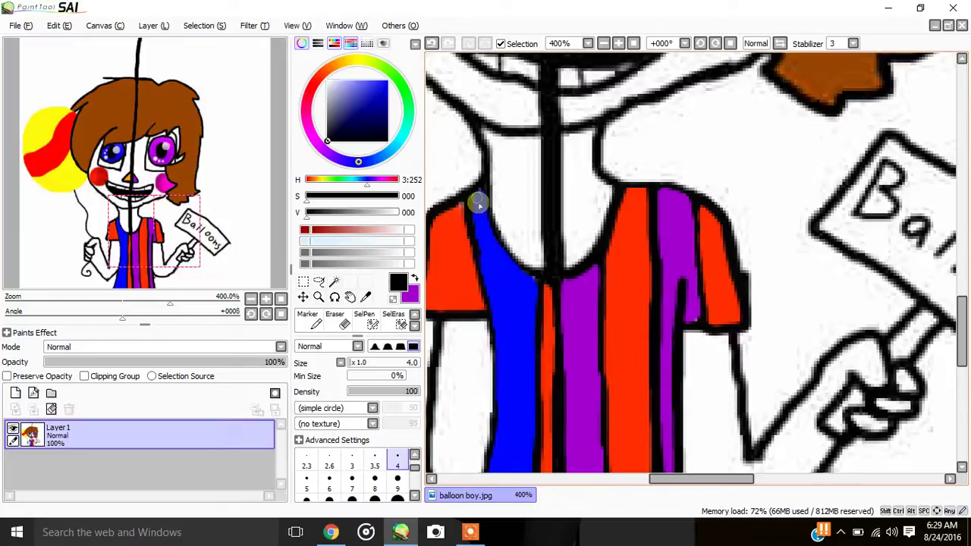
# Retrace in black the balloon-side neckline and the edges of the blue, narrow red and inner purple stripes
pyautogui.moveTo(484, 197)
pyautogui.mouseDown()
pyautogui.moveTo(497, 242)
pyautogui.moveTo(535, 277)
pyautogui.mouseUp()
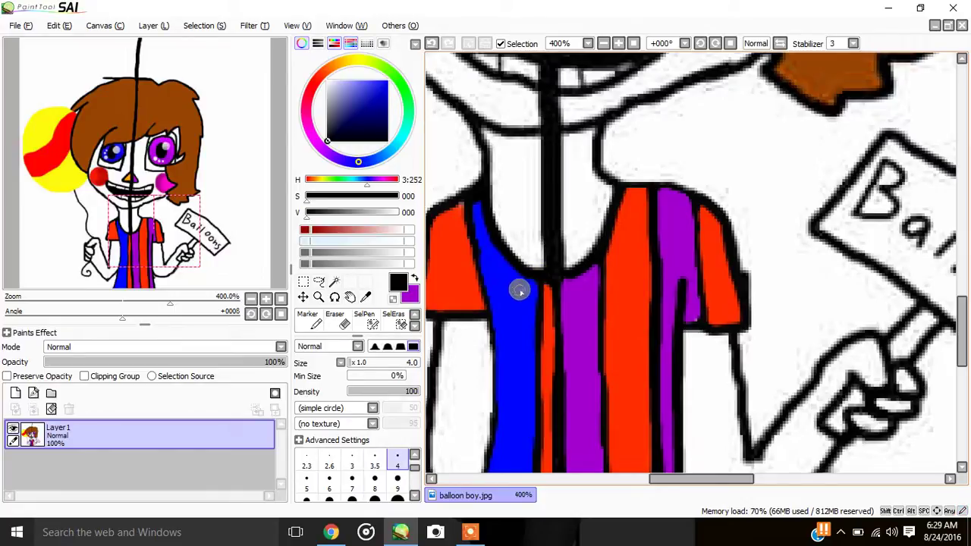
pyautogui.moveTo(481, 268); pyautogui.dragTo(493, 455)
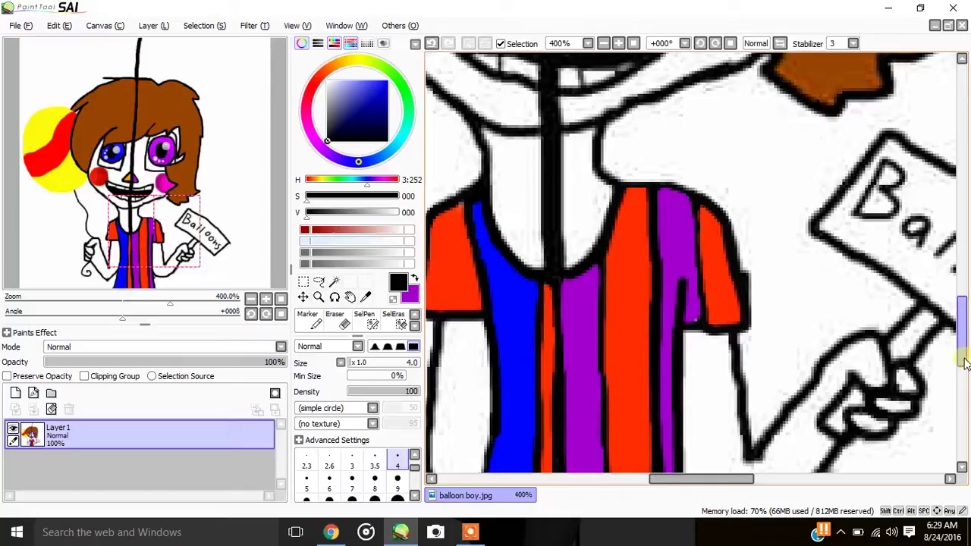
pyautogui.scroll(-2, 965, 364)
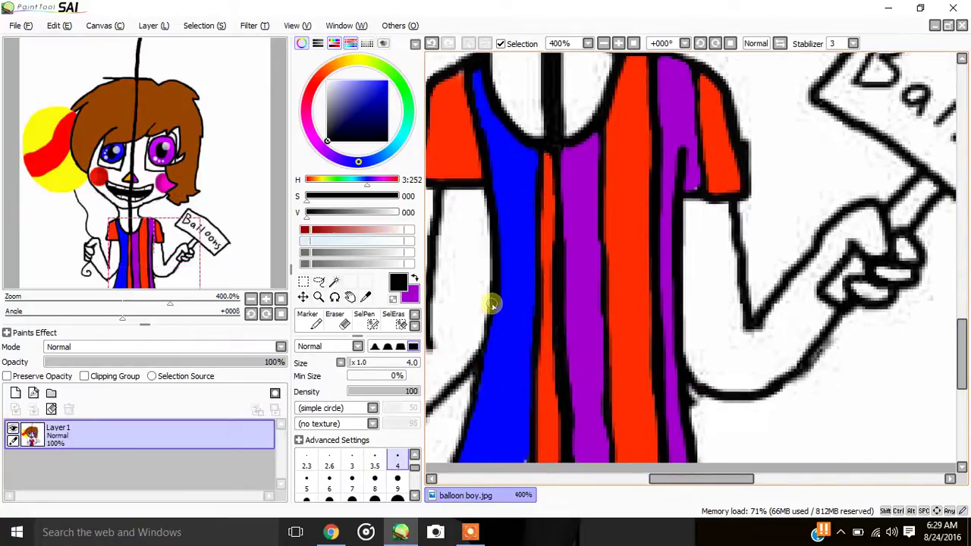
pyautogui.moveTo(541, 145); pyautogui.dragTo(531, 466)
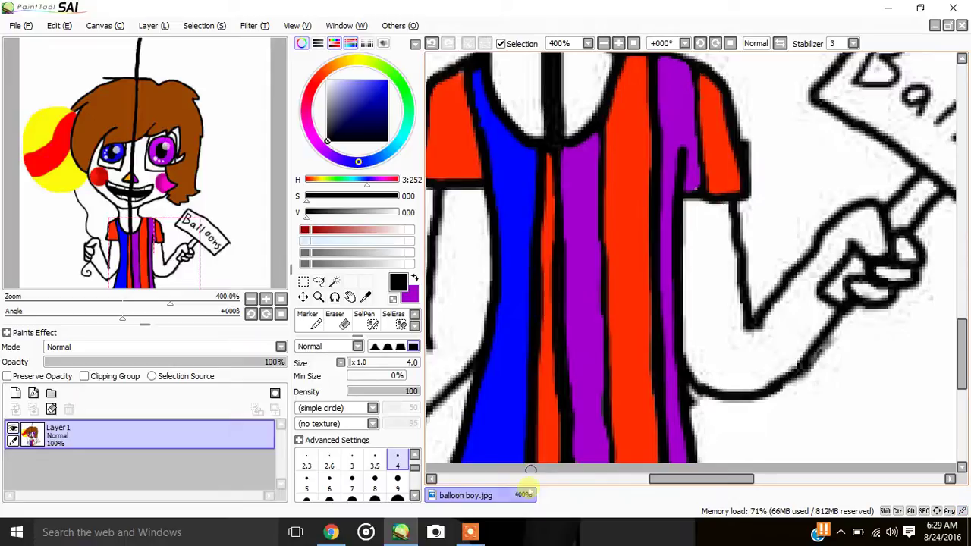
pyautogui.moveTo(555, 156); pyautogui.dragTo(555, 265)
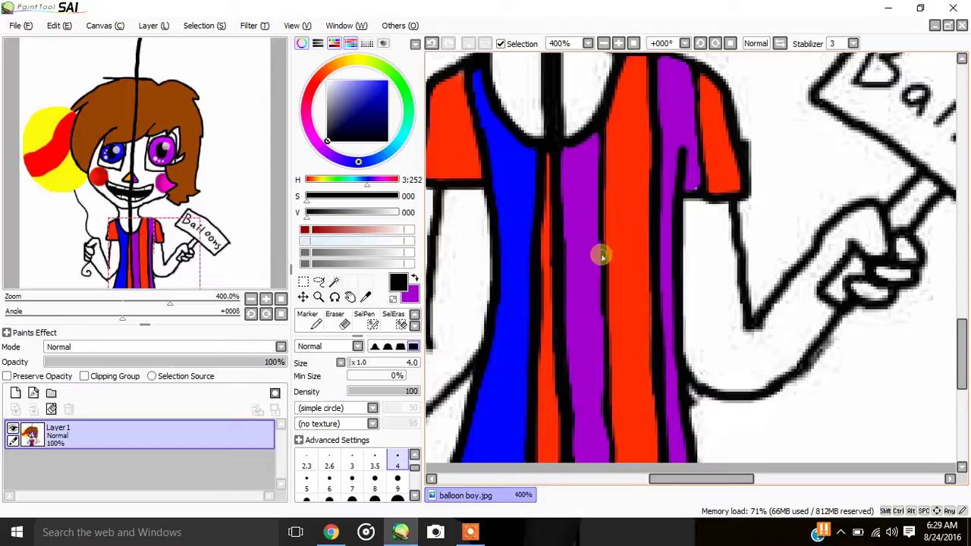
pyautogui.moveTo(596, 137); pyautogui.dragTo(613, 460)
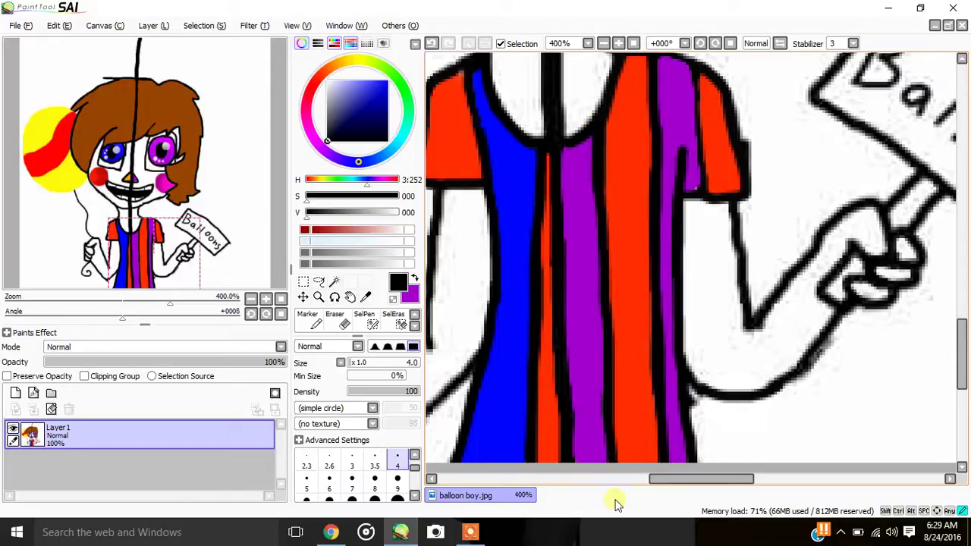
# Activate the Bucket tool in place of the drawing and selection pens
pyautogui.click(364, 321)
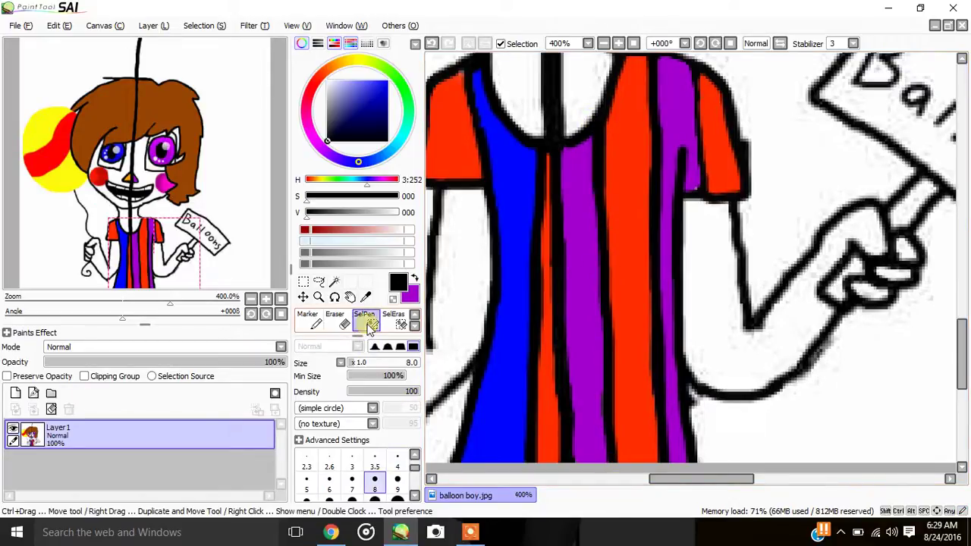
pyautogui.click(414, 326)
pyautogui.click(308, 319)
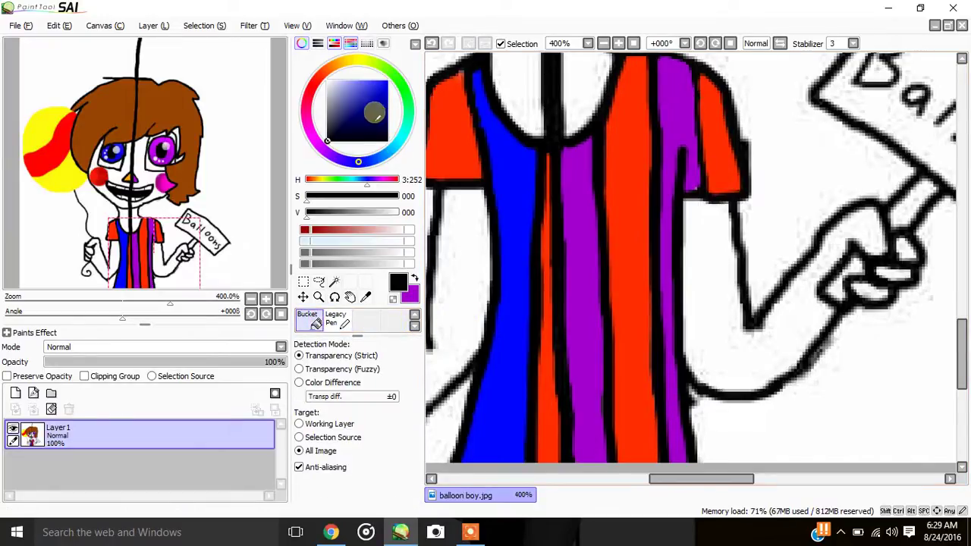
# Recheck the balloon girl image results in Chrome for colour reference, return to PaintTool SAI, and minimise the recorder window
pyautogui.click(330, 532)
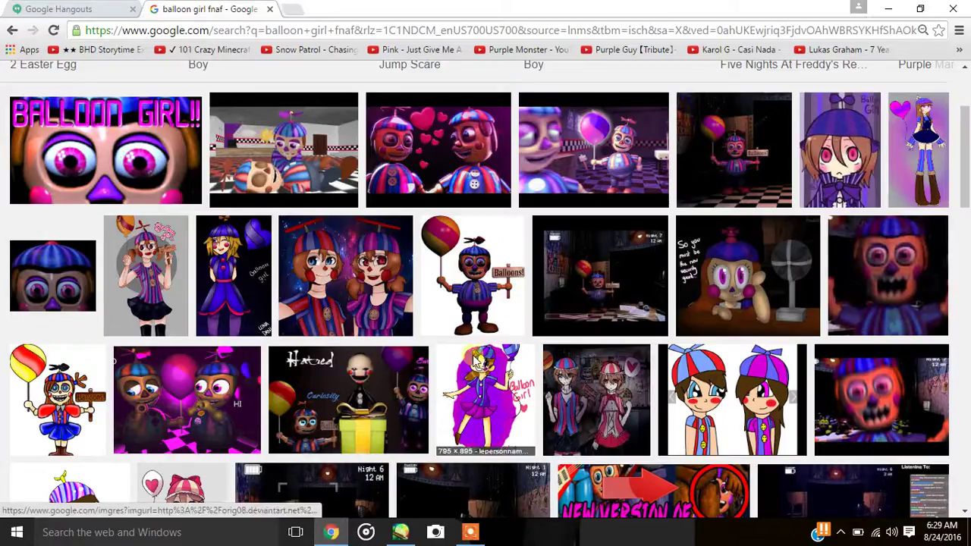
pyautogui.click(470, 531)
pyautogui.click(400, 532)
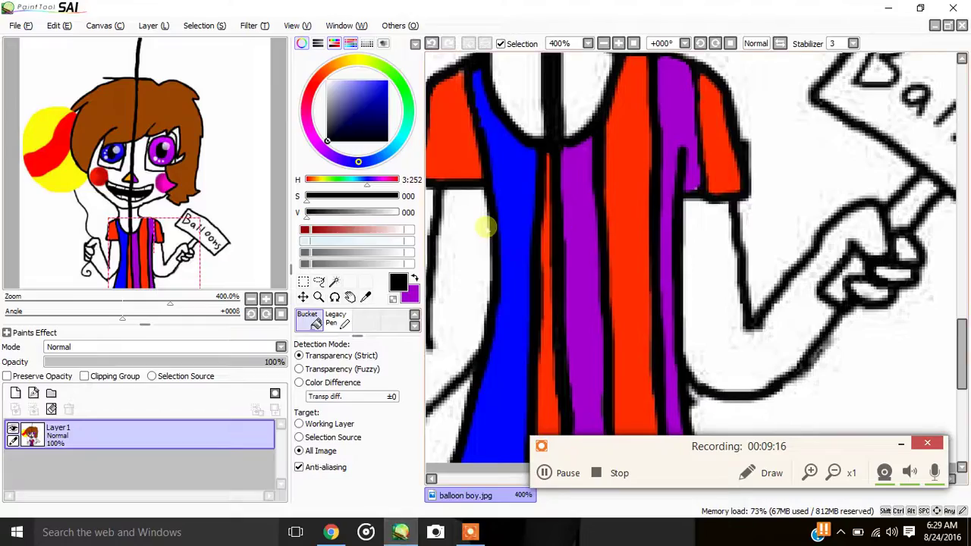
pyautogui.click(901, 443)
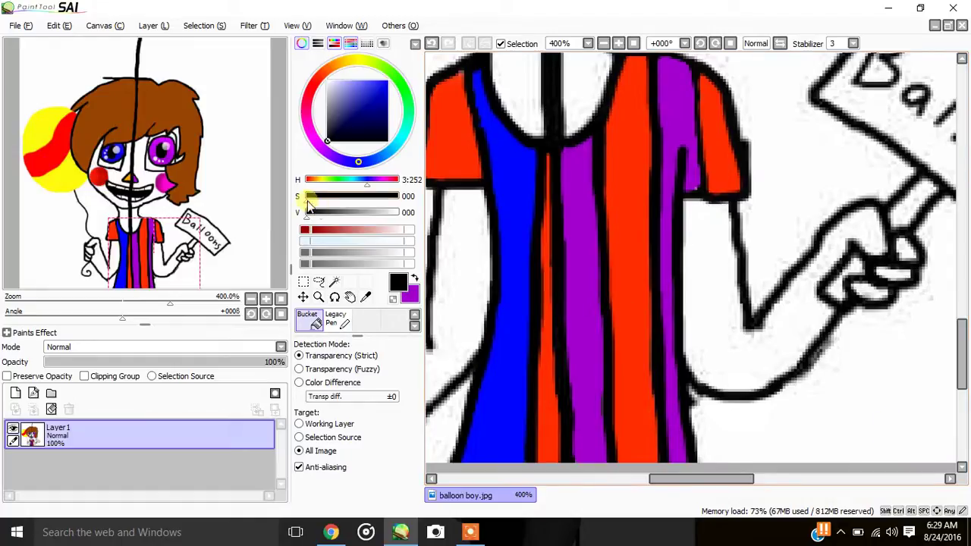
# Try to fill the wide red shirt stripe with pure blue using the Bucket tool
pyautogui.moveTo(376, 91); pyautogui.dragTo(386, 82)
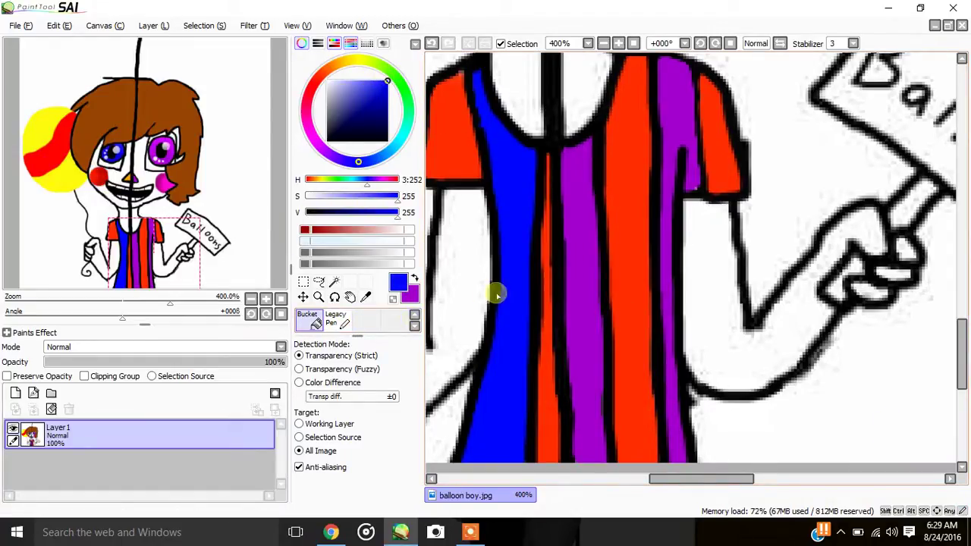
pyautogui.click(624, 298)
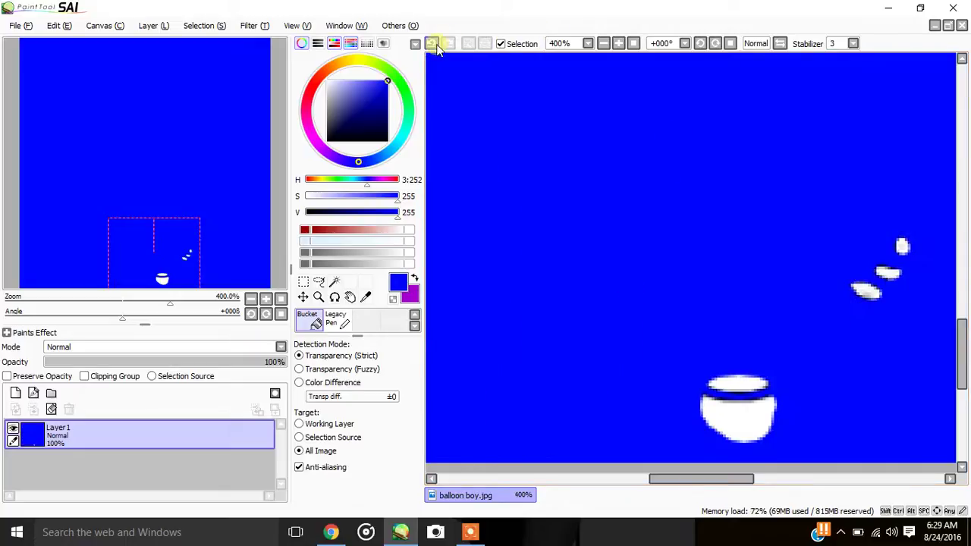
# Undo the blue fill that flooded the canvas and trace inside the wide red shirt stripe's edges with the selection pen at size 4
pyautogui.click(431, 43)
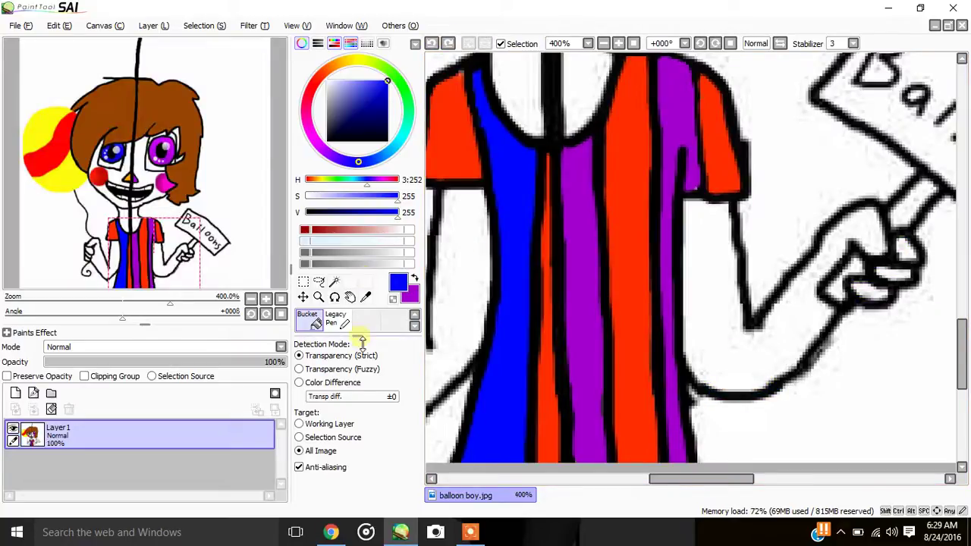
pyautogui.click(414, 314)
pyautogui.click(364, 319)
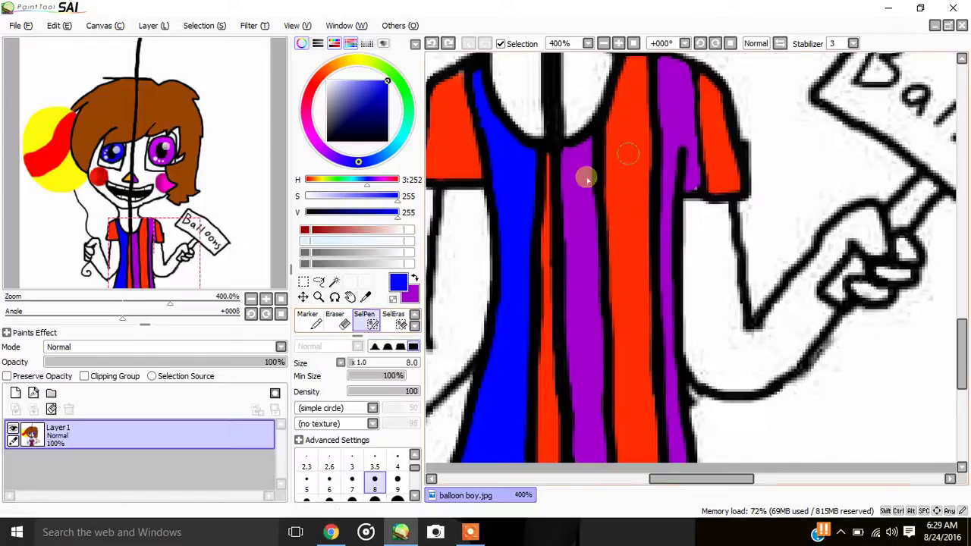
pyautogui.click(396, 459)
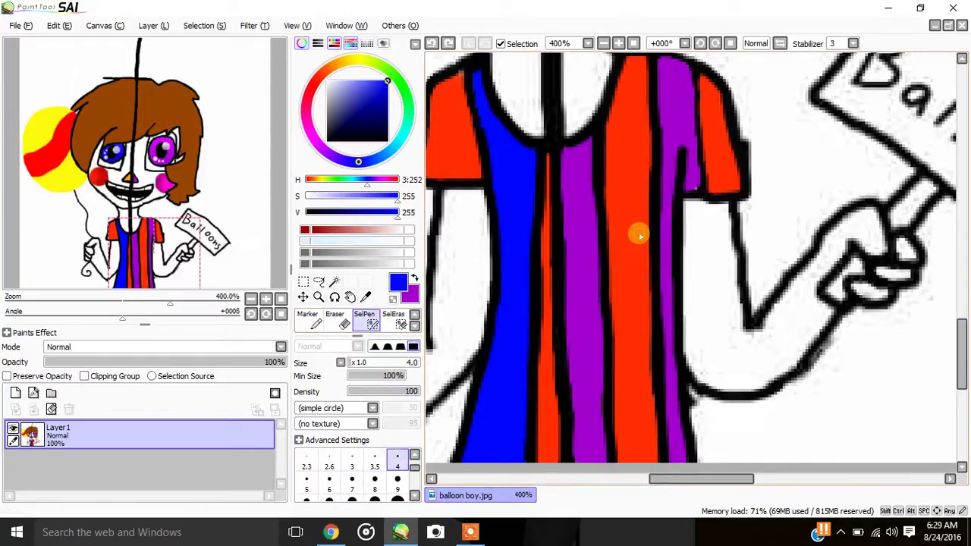
pyautogui.moveTo(609, 126)
pyautogui.mouseDown()
pyautogui.moveTo(622, 72)
pyautogui.moveTo(641, 59)
pyautogui.moveTo(652, 463)
pyautogui.moveTo(619, 458)
pyautogui.moveTo(615, 430)
pyautogui.moveTo(607, 109)
pyautogui.mouseUp()
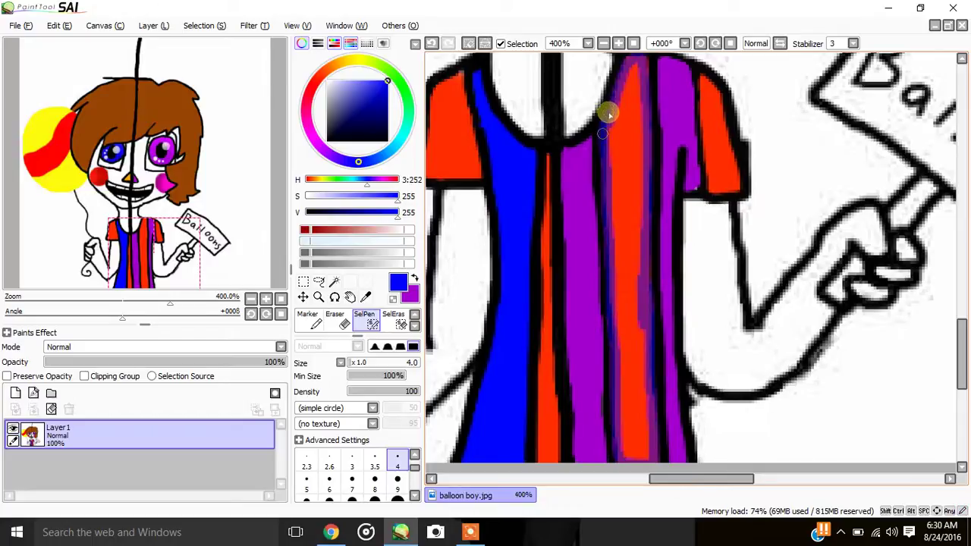
# Cover the wide red stripe's interior with the selection pen at size 9, and return the pen to size 4
pyautogui.click(397, 482)
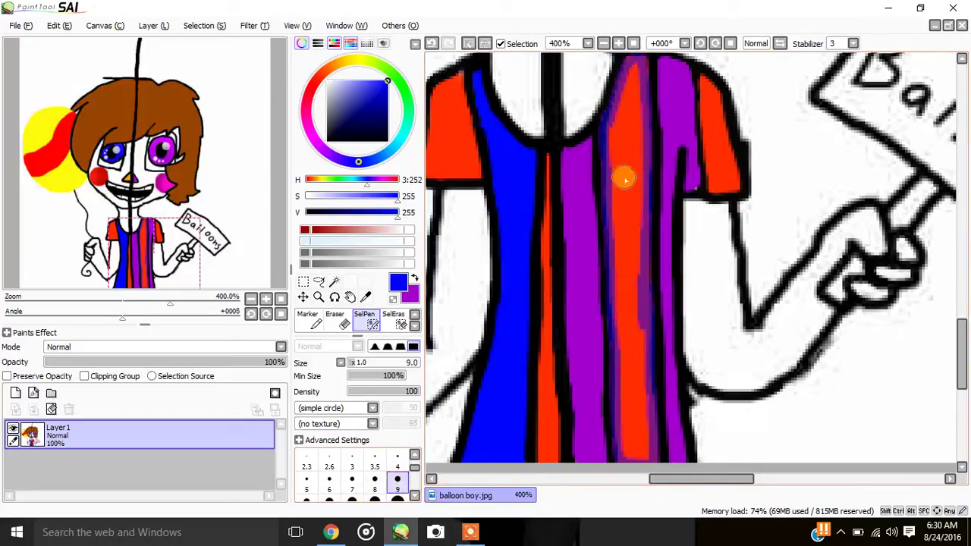
pyautogui.moveTo(625, 171)
pyautogui.mouseDown()
pyautogui.moveTo(613, 130)
pyautogui.moveTo(630, 70)
pyautogui.moveTo(622, 314)
pyautogui.moveTo(633, 455)
pyautogui.moveTo(630, 175)
pyautogui.moveTo(635, 202)
pyautogui.moveTo(668, 160)
pyautogui.mouseUp()
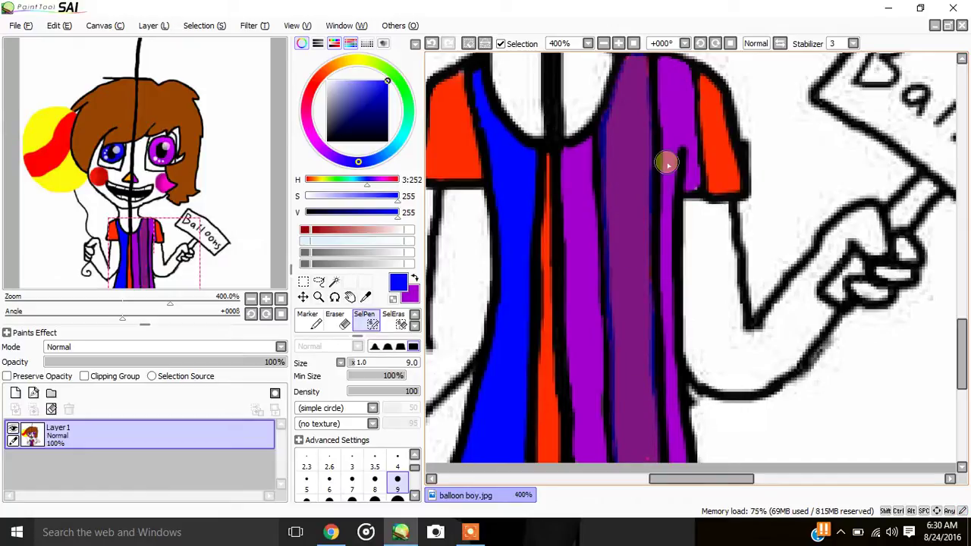
pyautogui.click(396, 461)
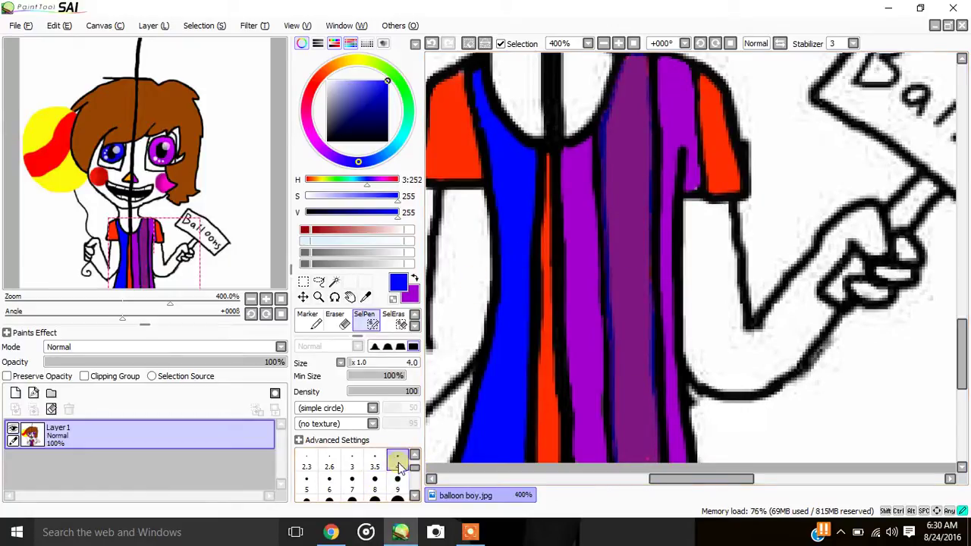